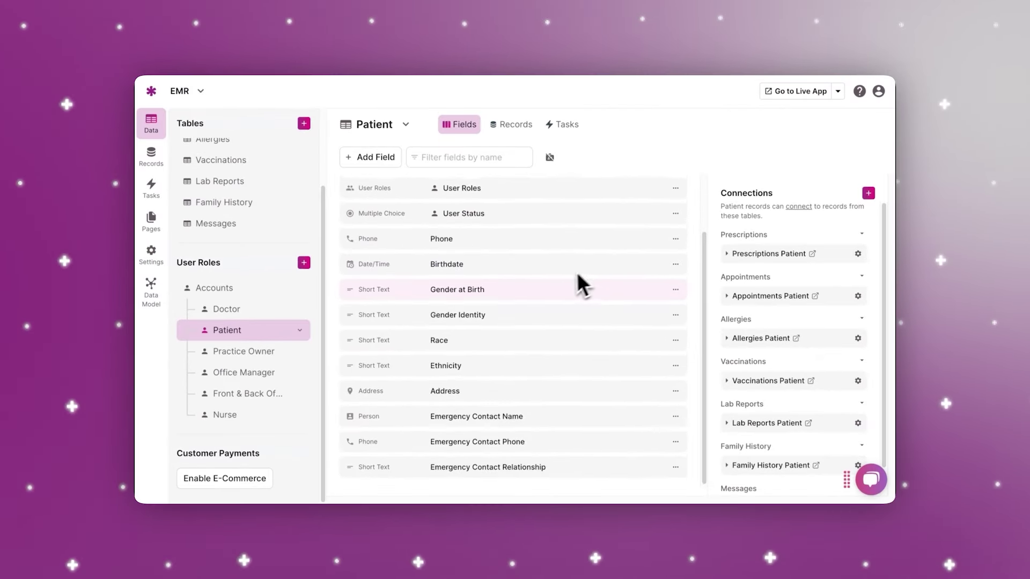
Step: Start adding a new field to the Patient table
scroll(568, 273, up, 3)
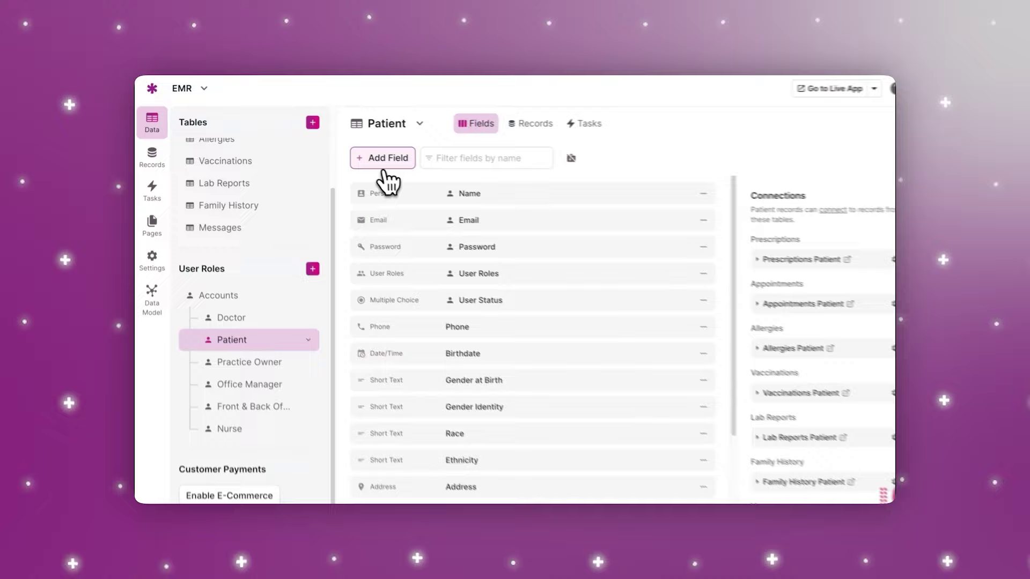
click(384, 166)
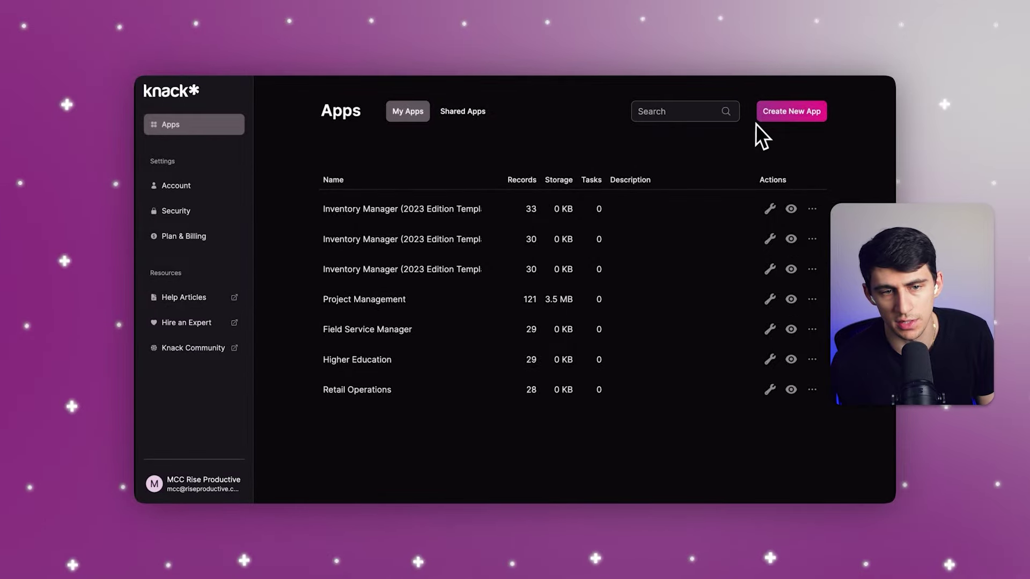
Step: Build a new app from the Healthcare category's Electronic Medical Records sample app
click(766, 123)
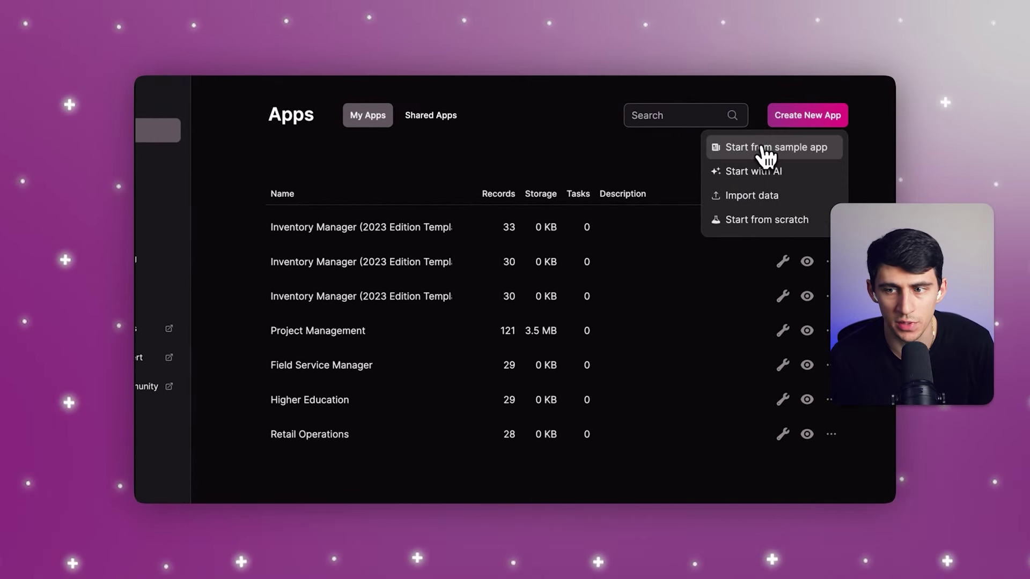
click(762, 146)
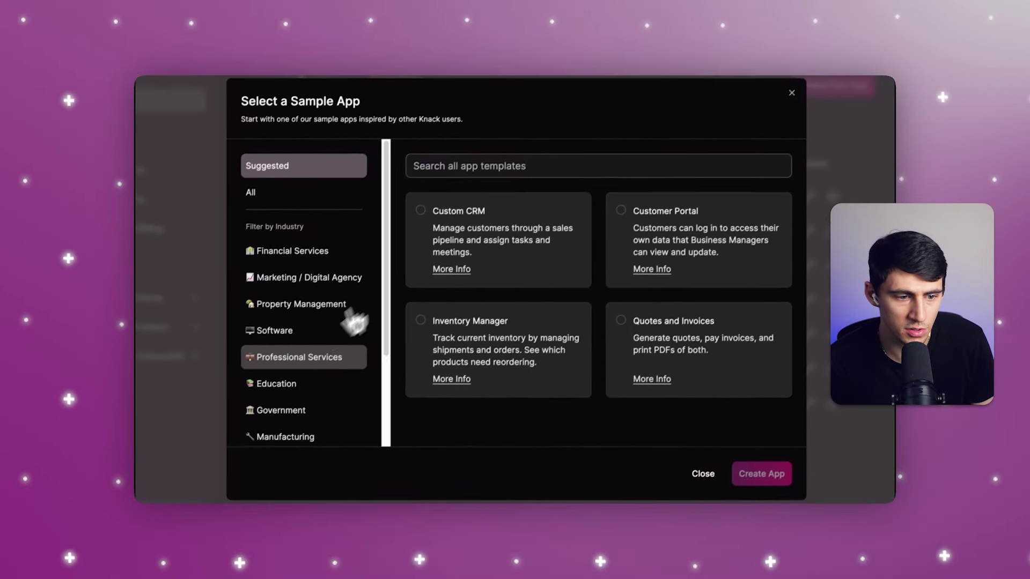
scroll(268, 387, down, 3)
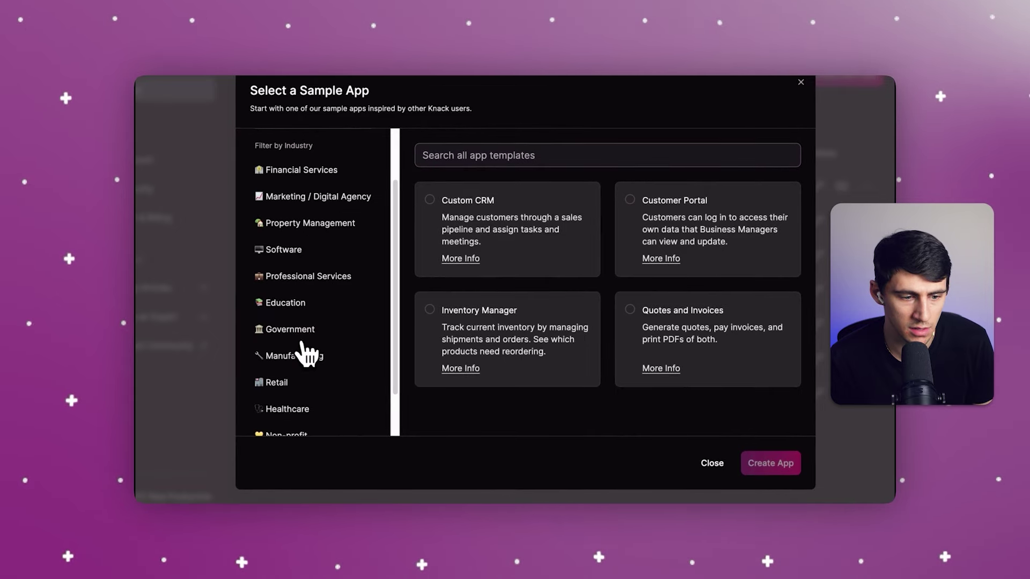
scroll(313, 359, down, 2)
click(313, 356)
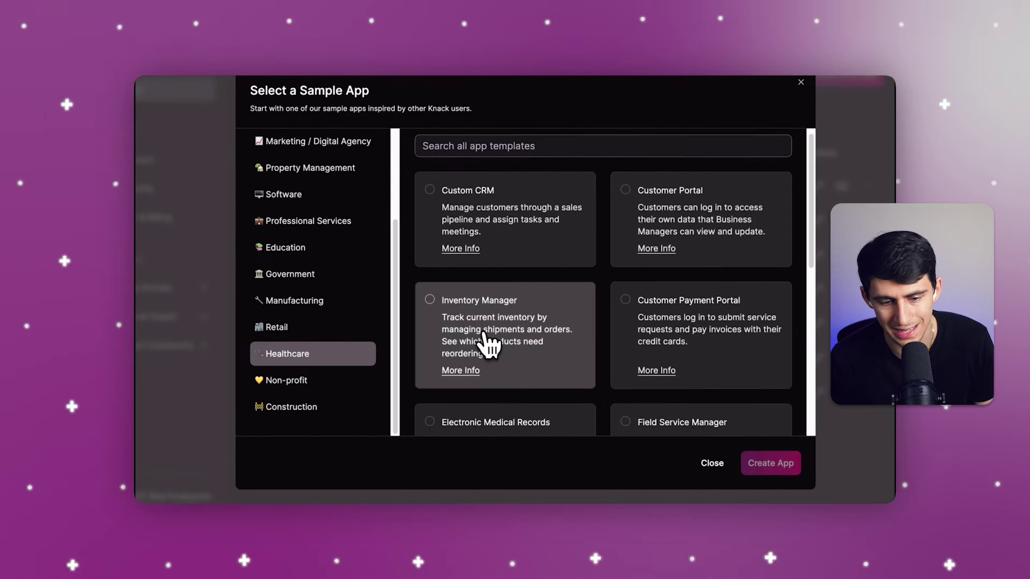
scroll(488, 343, down, 2)
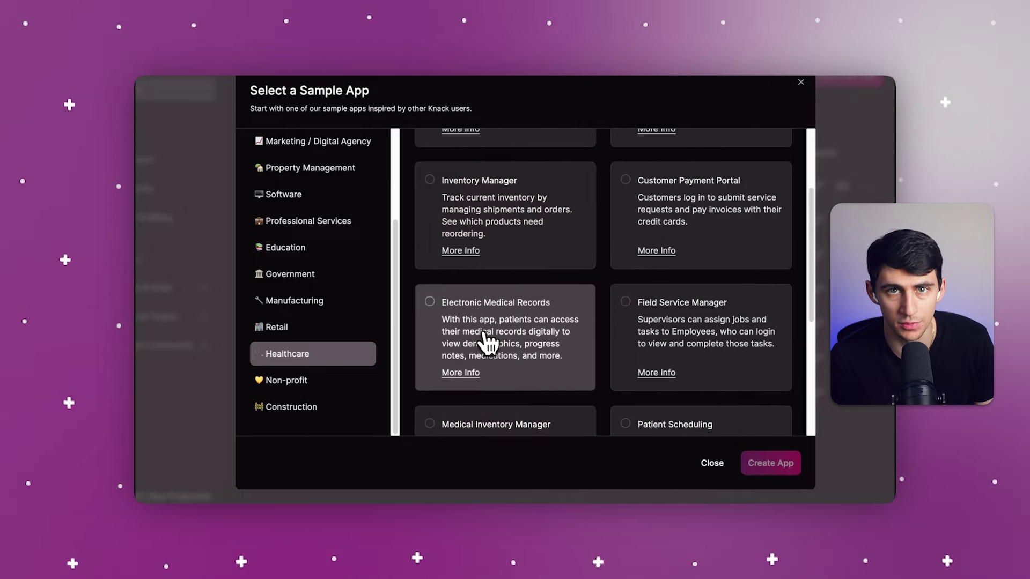
click(488, 343)
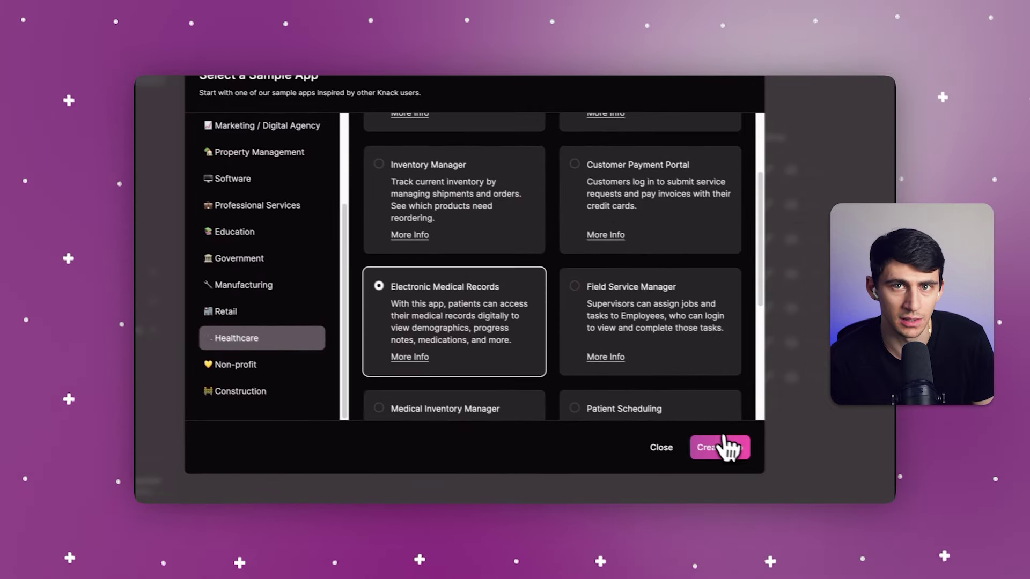
click(718, 444)
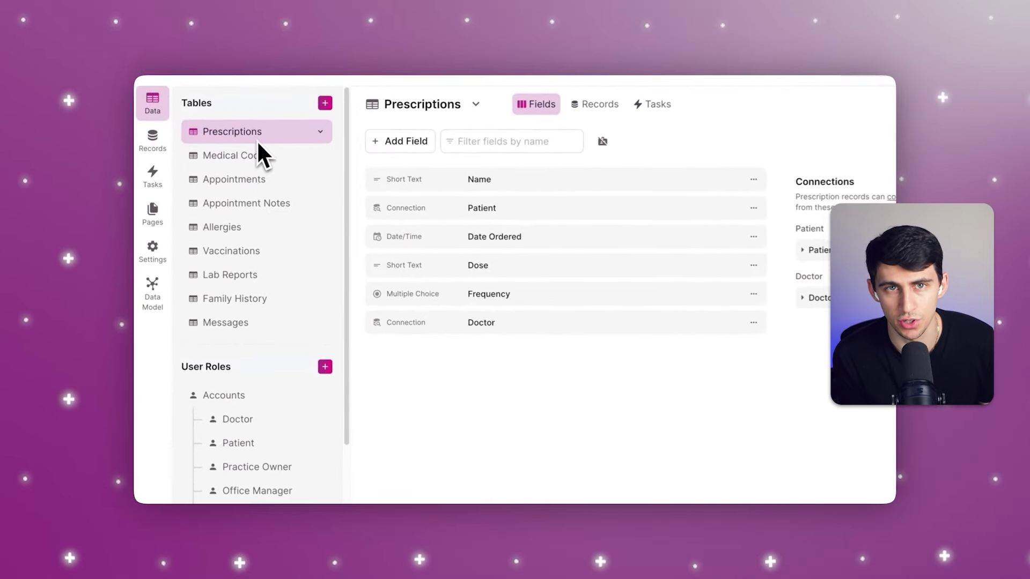
Step: Review the fields of the eight EMR tables, from Medical Codes through Messages
click(262, 154)
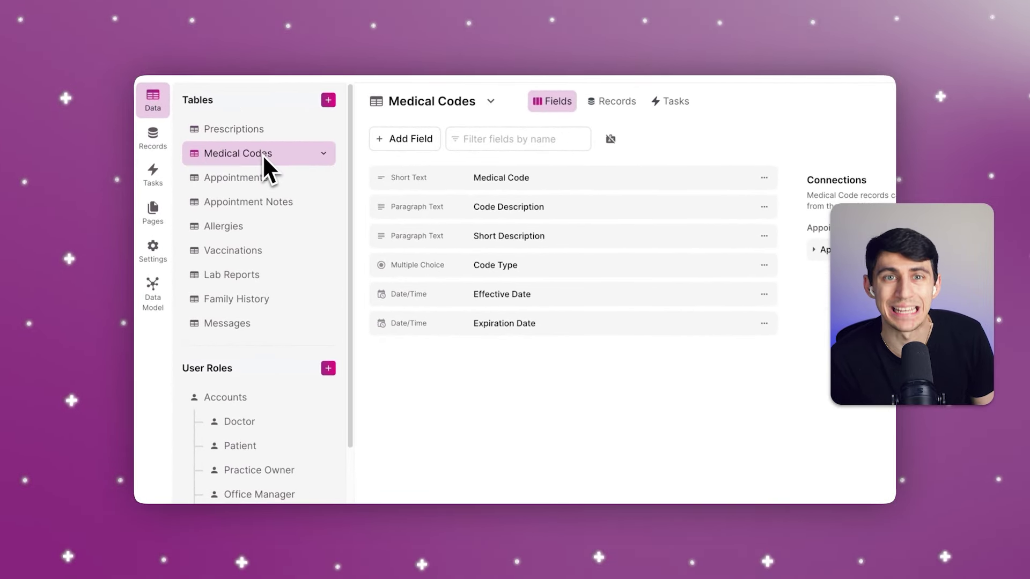
click(265, 175)
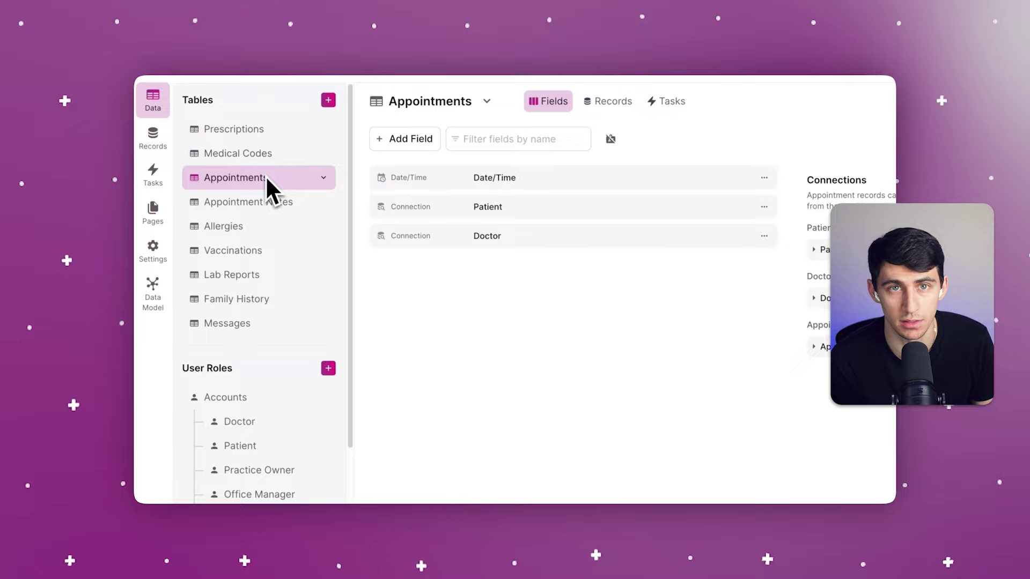
click(266, 200)
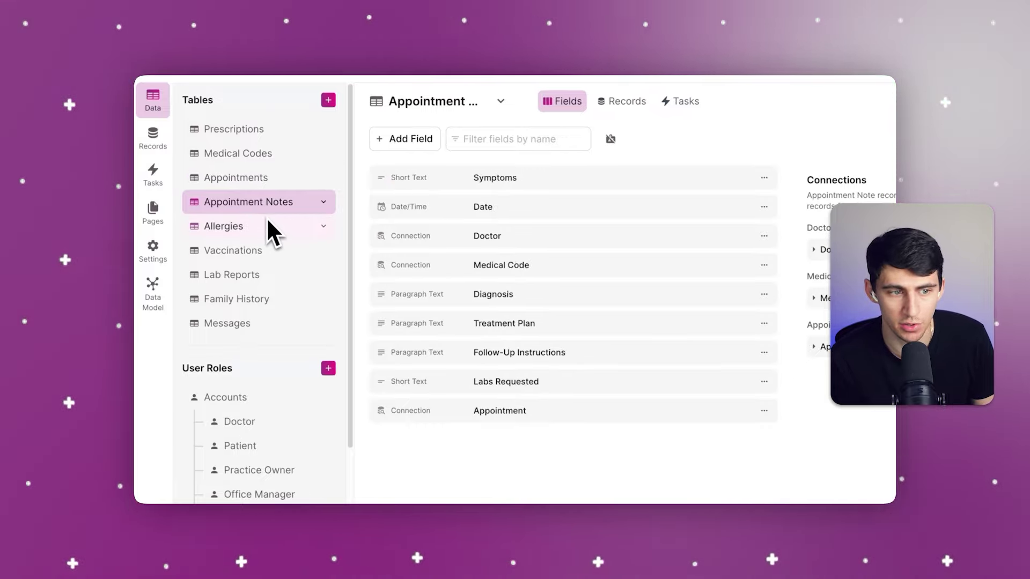
click(262, 225)
click(243, 249)
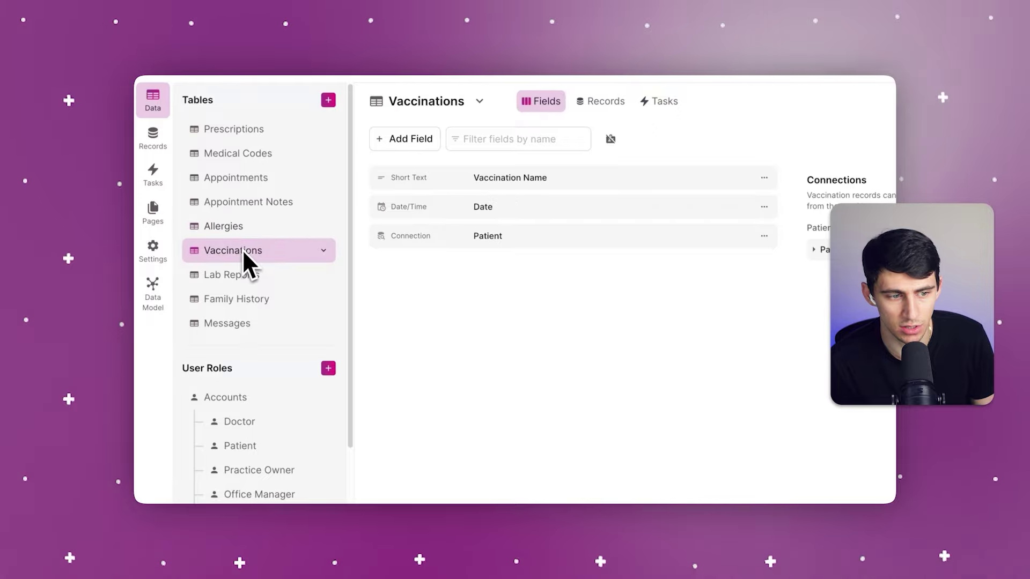
click(239, 274)
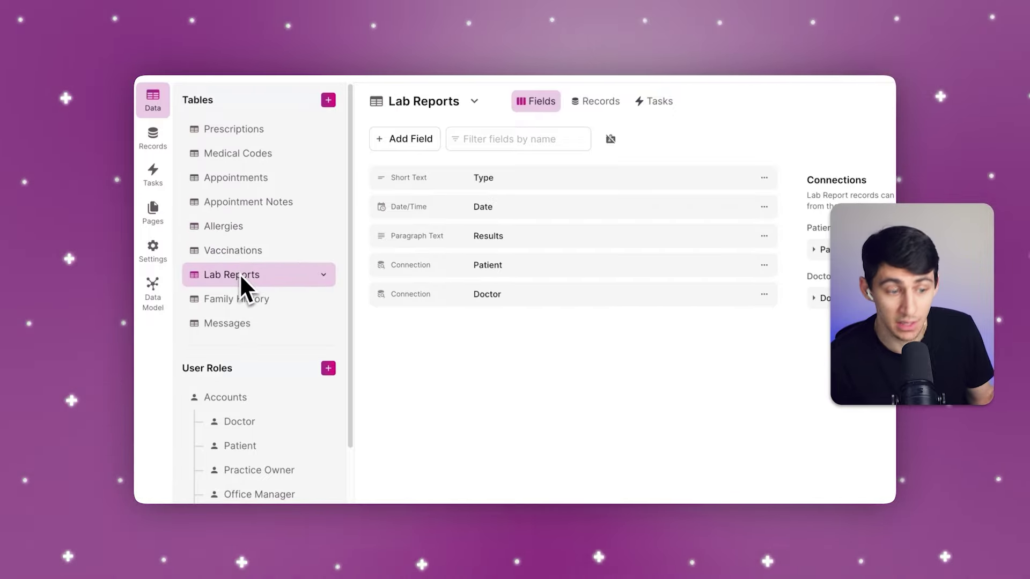
click(247, 298)
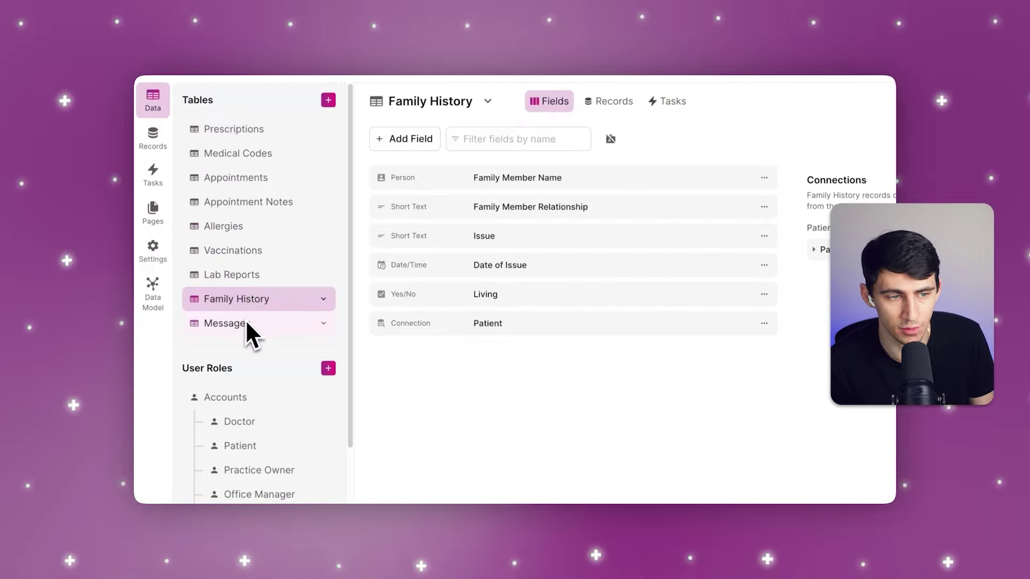
click(246, 322)
Step: Review the fields of the Accounts, Doctor and Patient user roles
scroll(246, 325, down, 2)
click(248, 337)
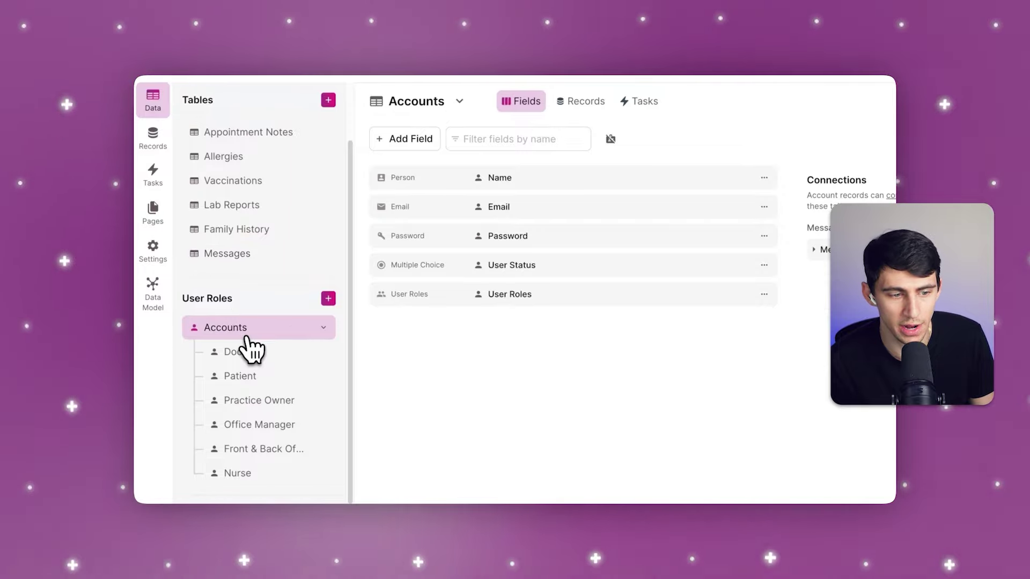
click(250, 355)
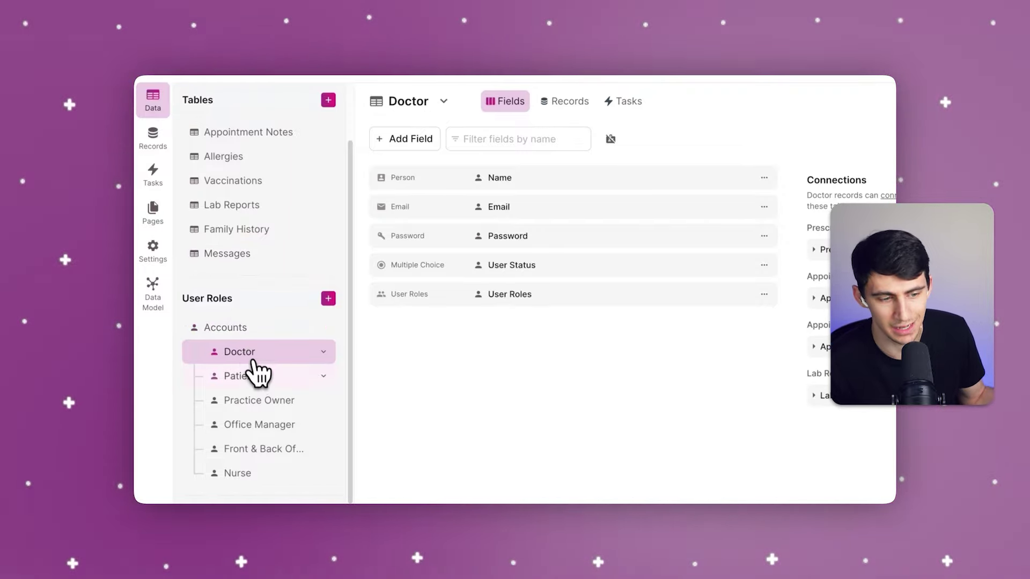
click(263, 377)
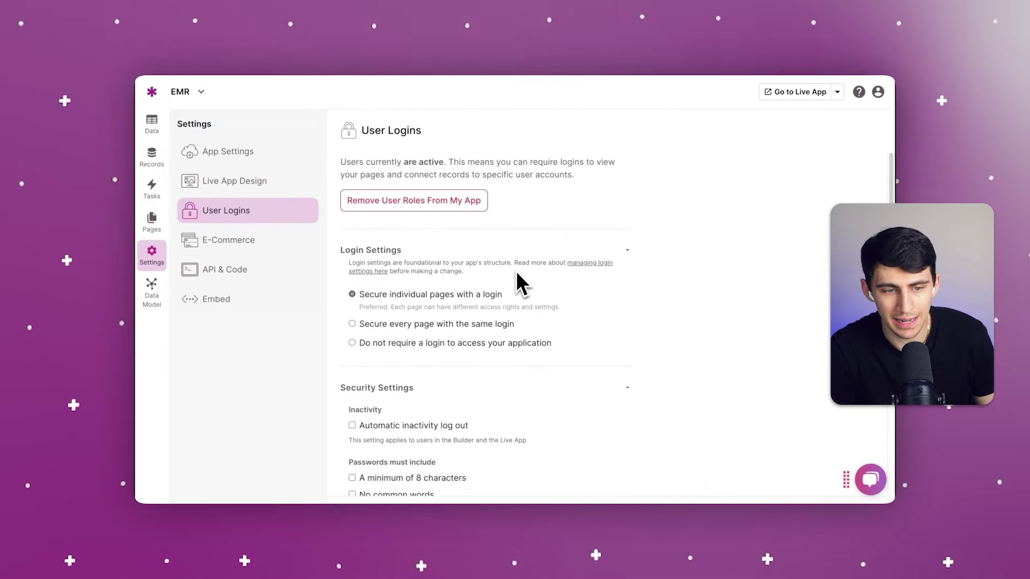
Step: Check App Settings security and info: US - Virginia, not HIPAA compliant, 66 records, 28.4 KB
scroll(517, 273, down, 5)
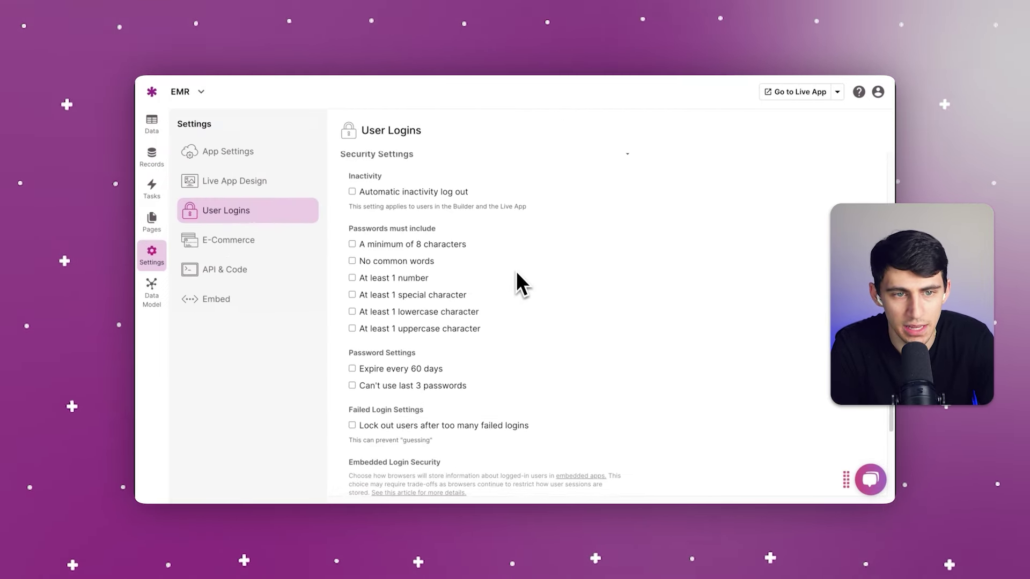
scroll(516, 272, down, 3)
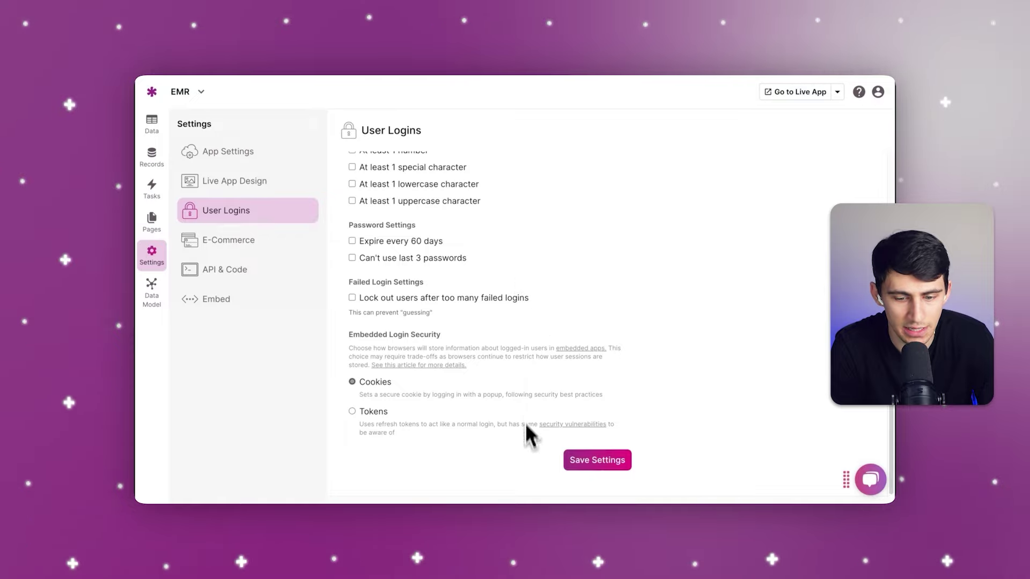
scroll(519, 244, up, 5)
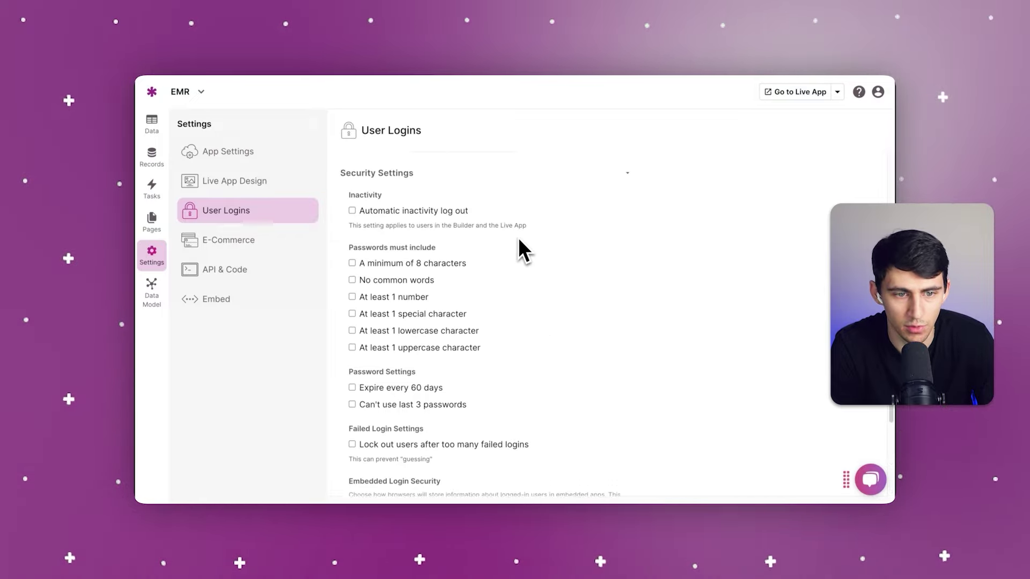
scroll(518, 237, up, 3)
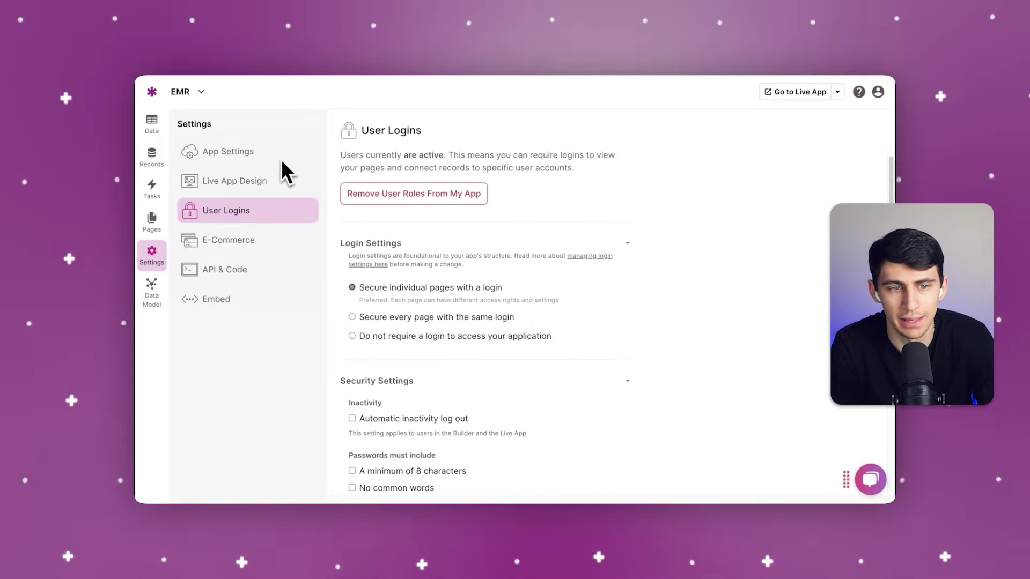
click(241, 155)
click(517, 134)
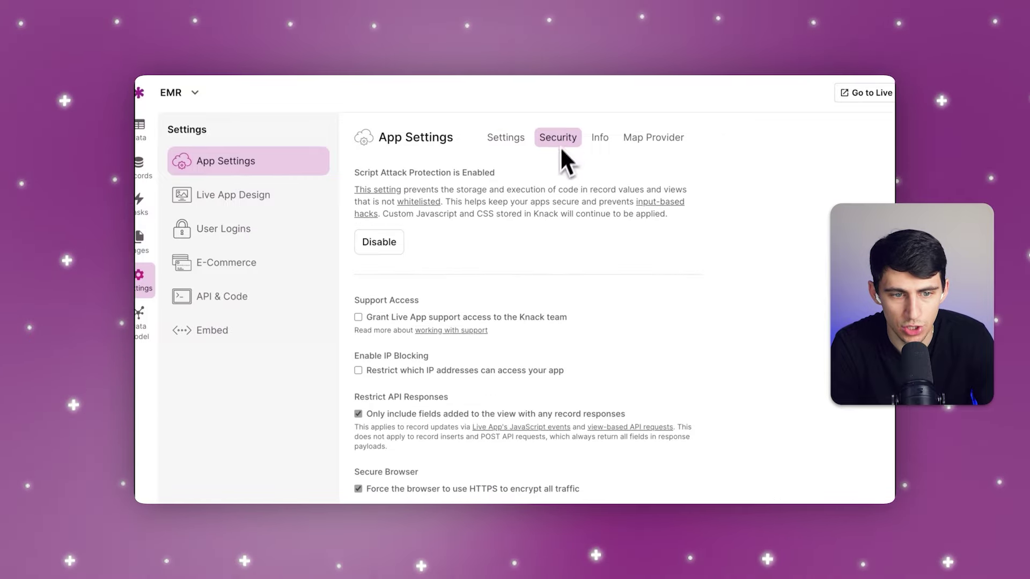
scroll(545, 268, down, 3)
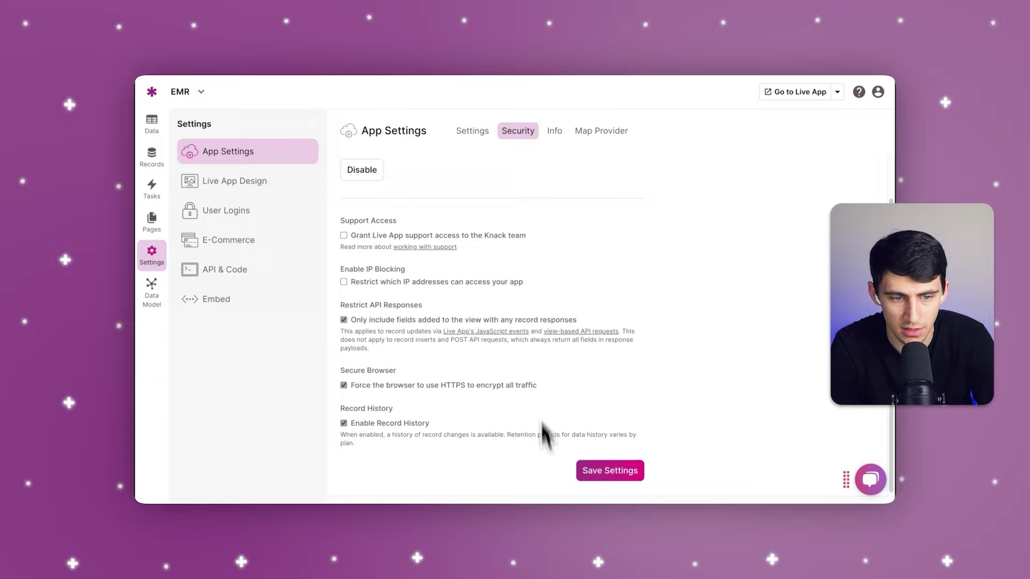
scroll(538, 376, up, 2)
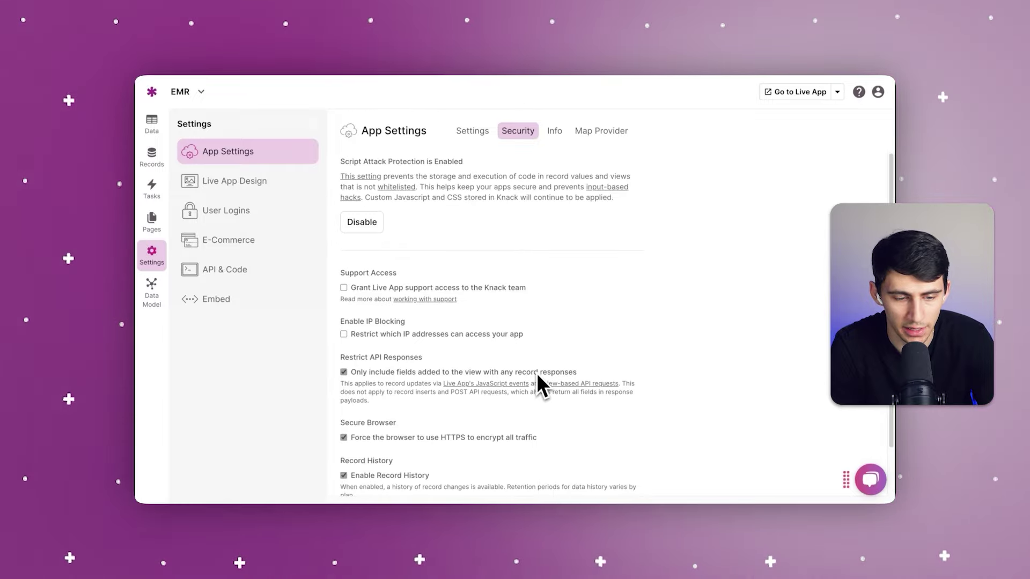
click(554, 131)
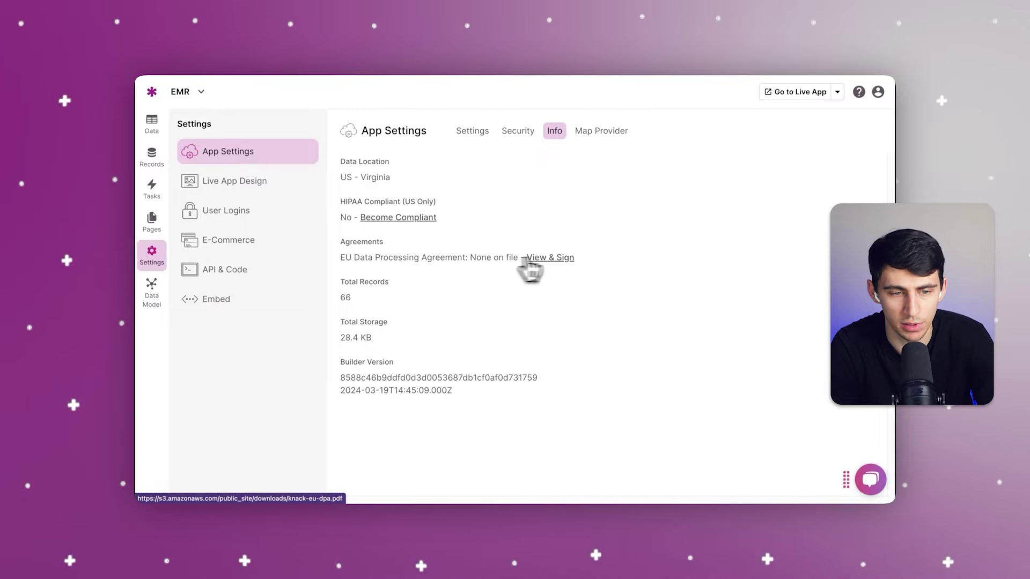
Step: Browse the HIPAA Compliant Package page's hosting, encryption and contact details
click(398, 220)
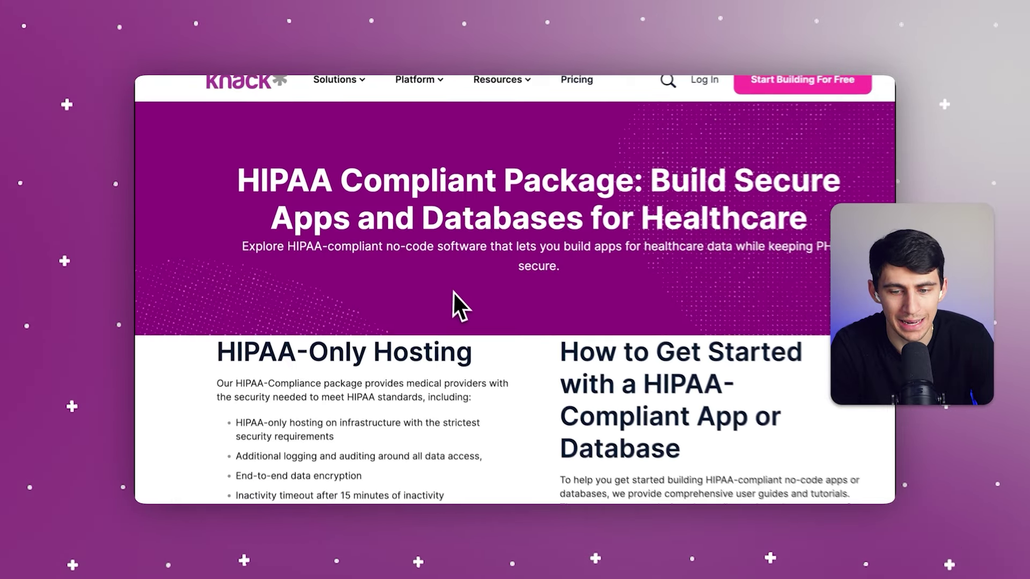
scroll(437, 287, down, 6)
scroll(436, 287, down, 5)
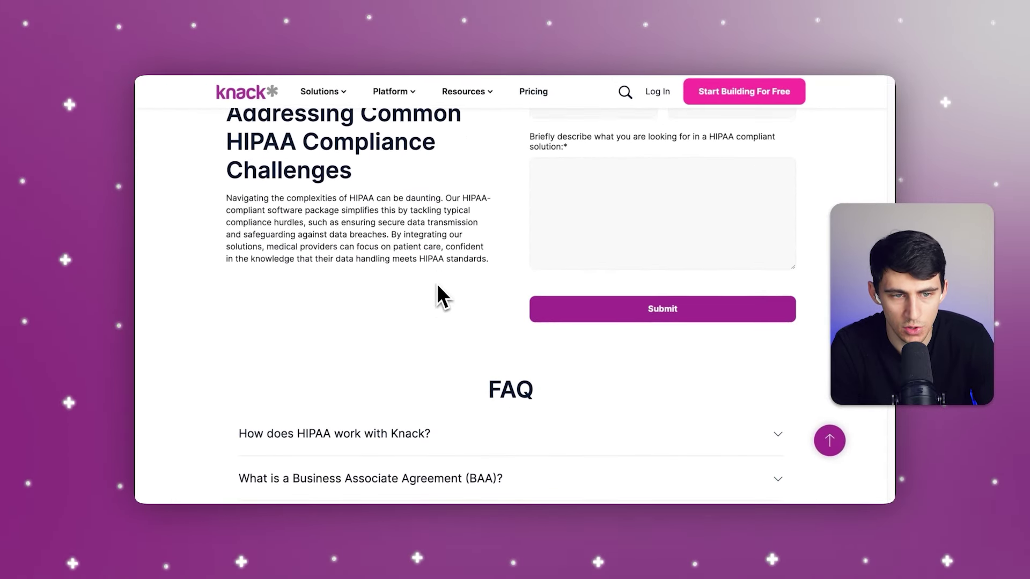
scroll(436, 287, up, 4)
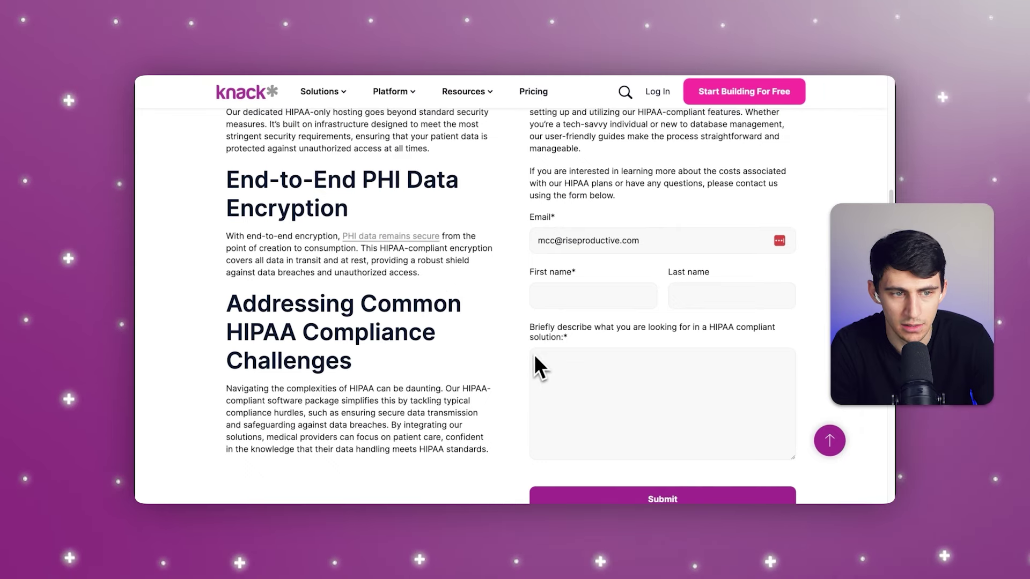
scroll(536, 367, down, 10)
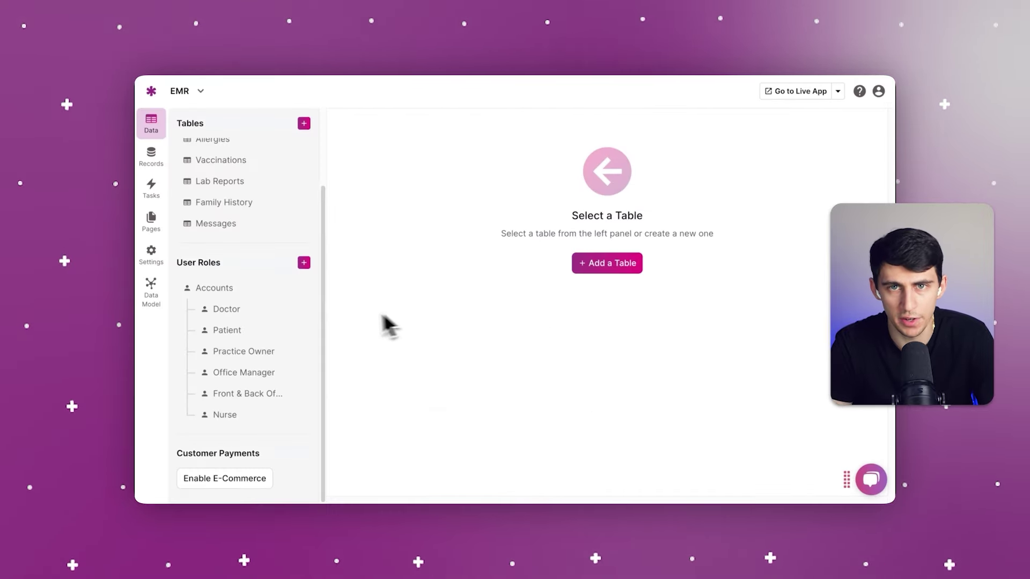
Step: Show the Patient user role's fields, from Name to Emergency Contact Relationship
click(241, 333)
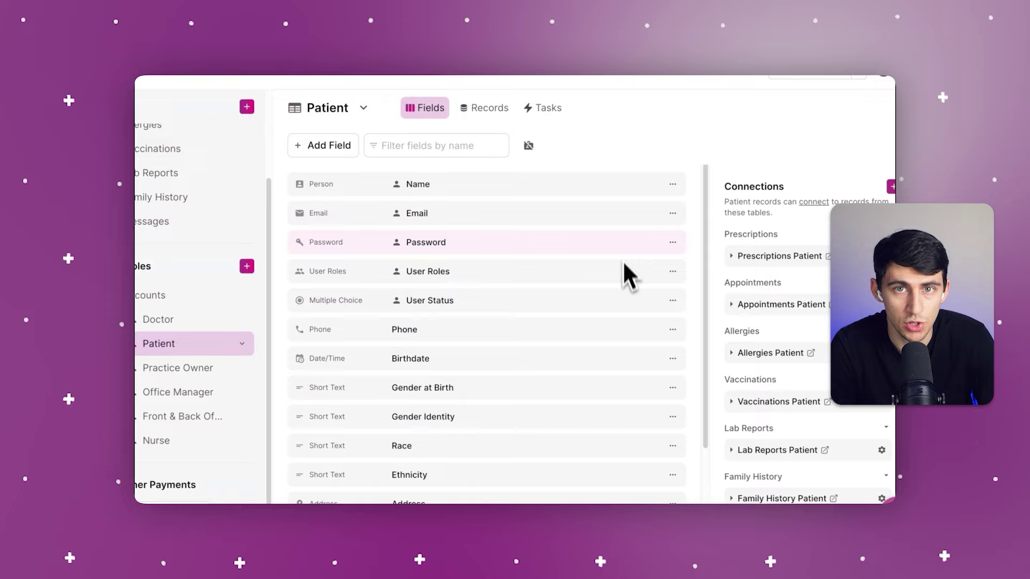
scroll(627, 223, down, 3)
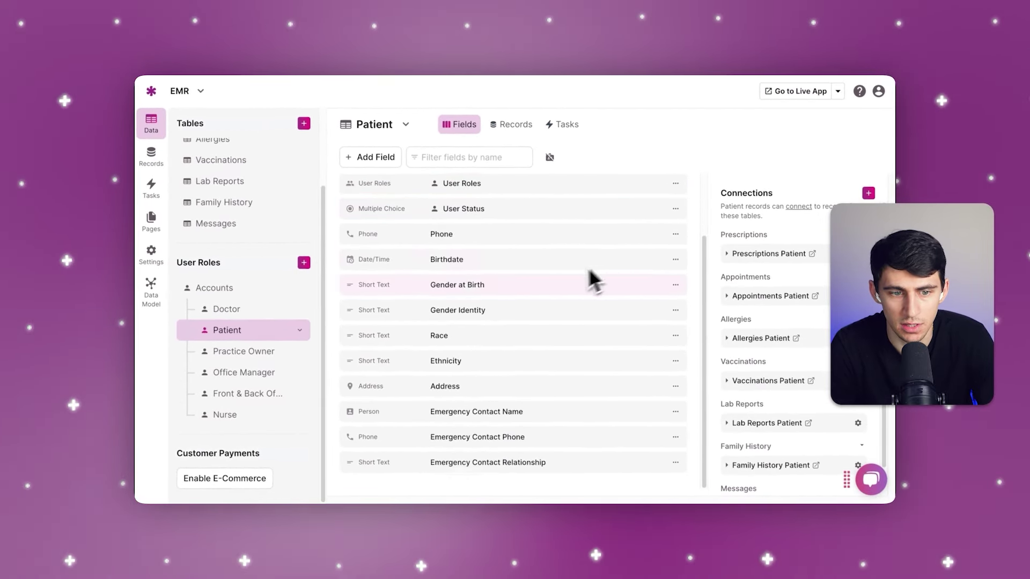
scroll(569, 273, up, 3)
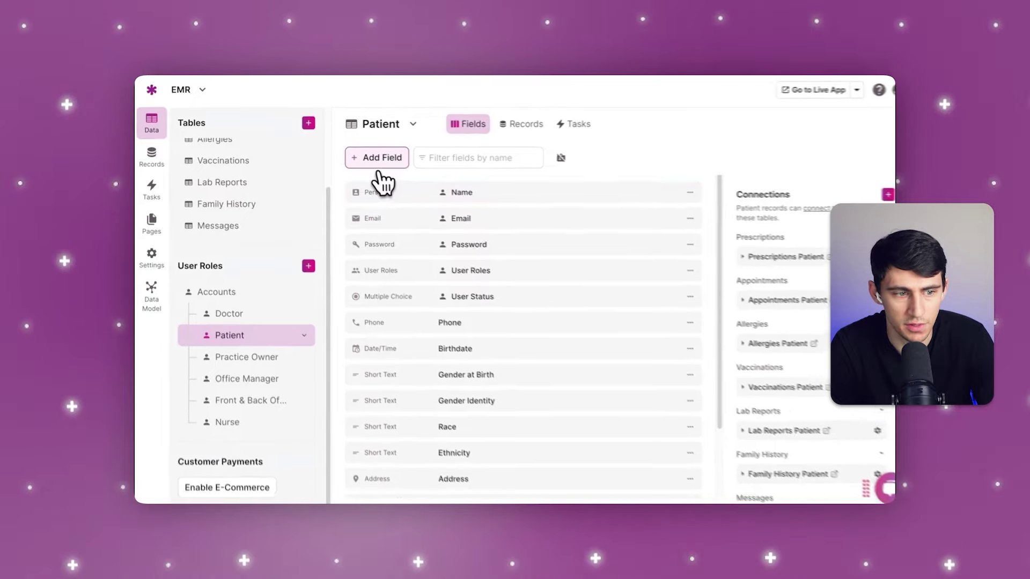
Step: Add a Yes/No type field named 'Yes/No' at the end of the Patient fields
click(373, 164)
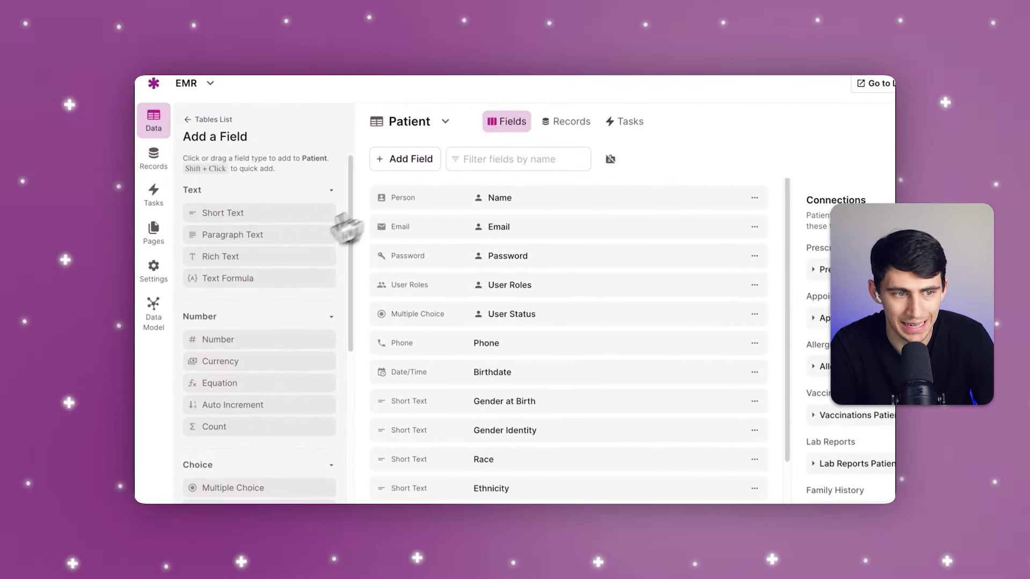
scroll(287, 298, down, 4)
scroll(270, 287, down, 4)
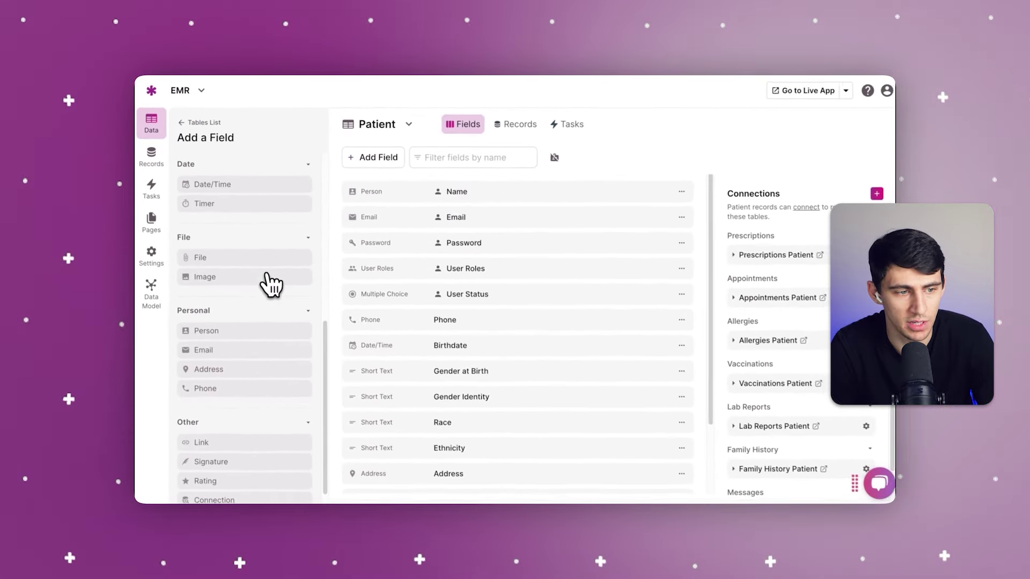
scroll(269, 283, up, 3)
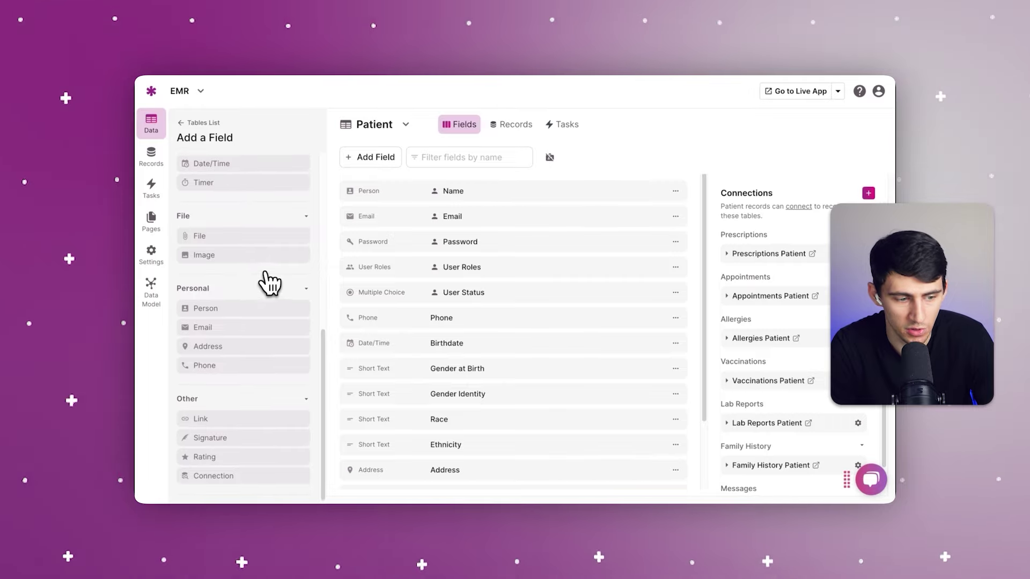
scroll(270, 282, up, 3)
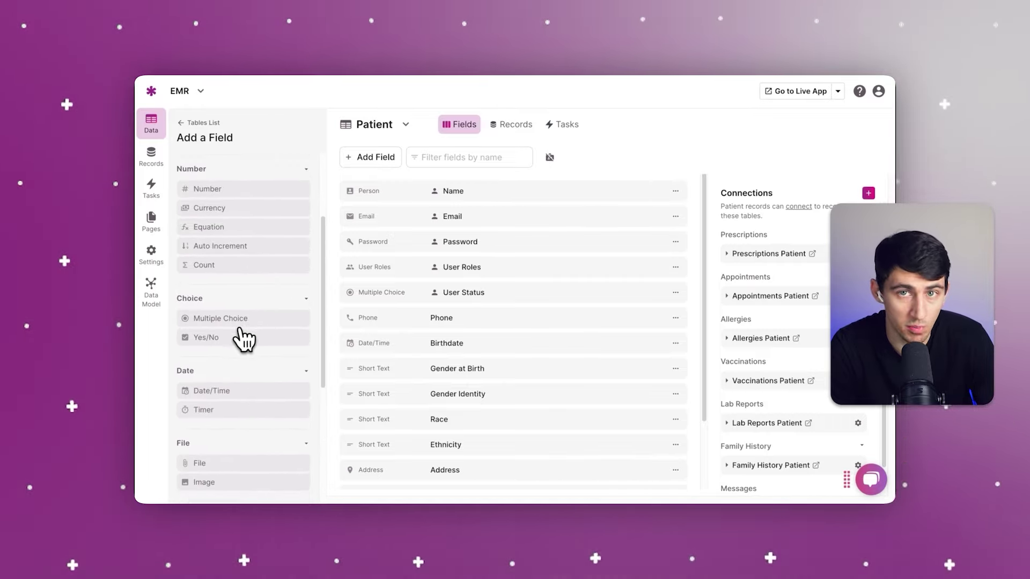
click(223, 343)
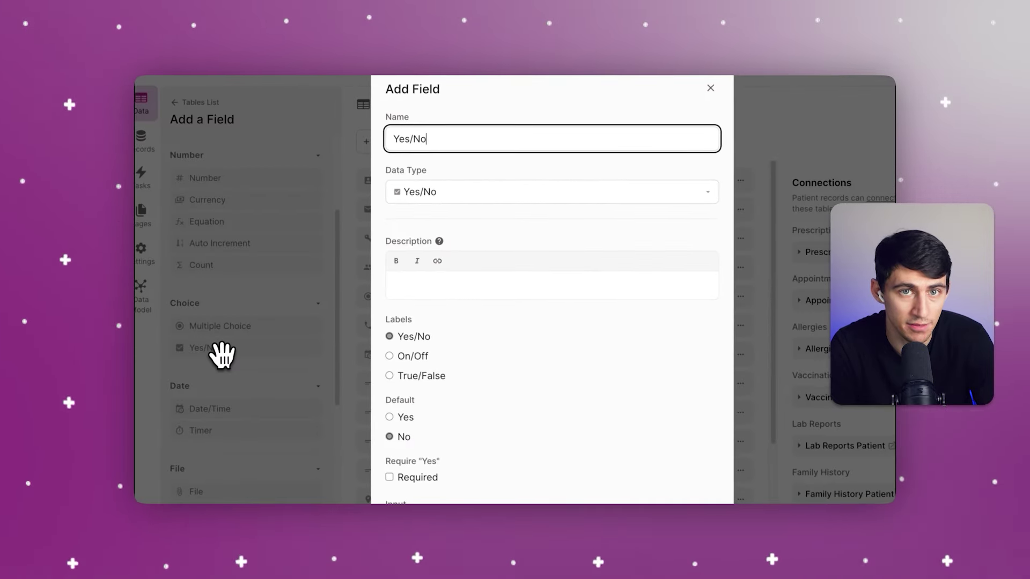
scroll(558, 279, down, 3)
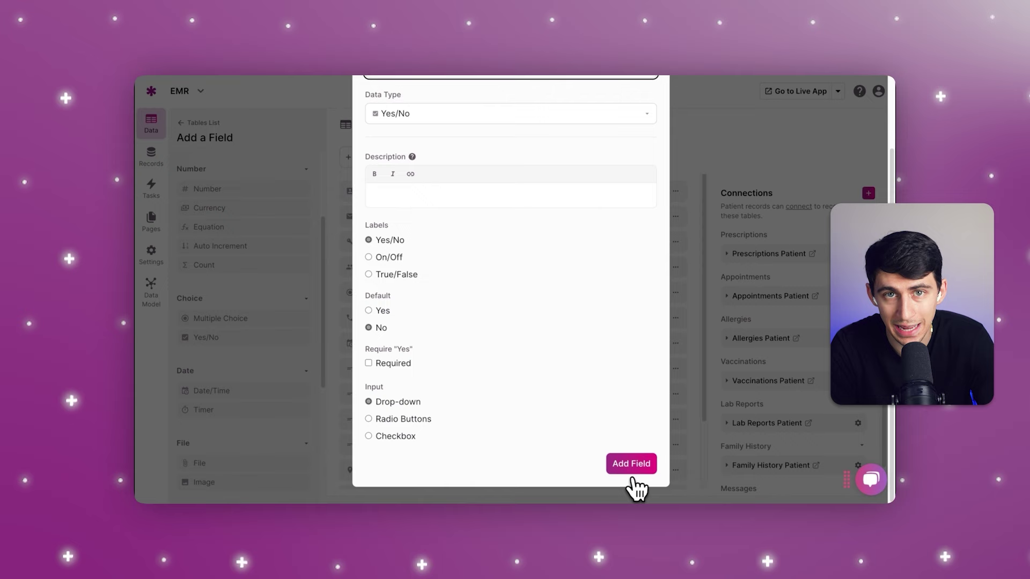
click(632, 464)
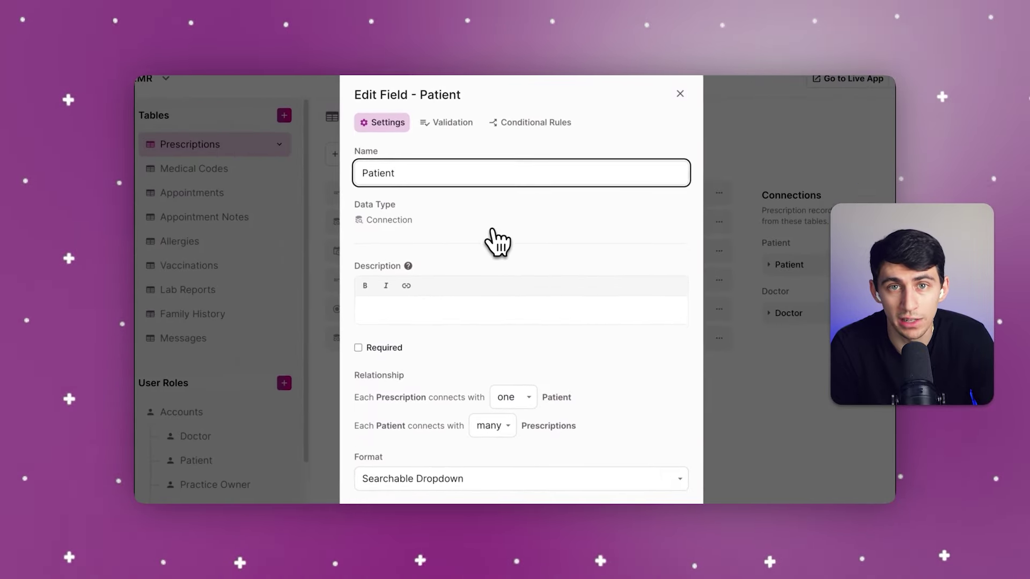
Step: Enable conditional rules on the Prescriptions Patient field with a Name contains criterion, then view Patient records
scroll(492, 231, down, 2)
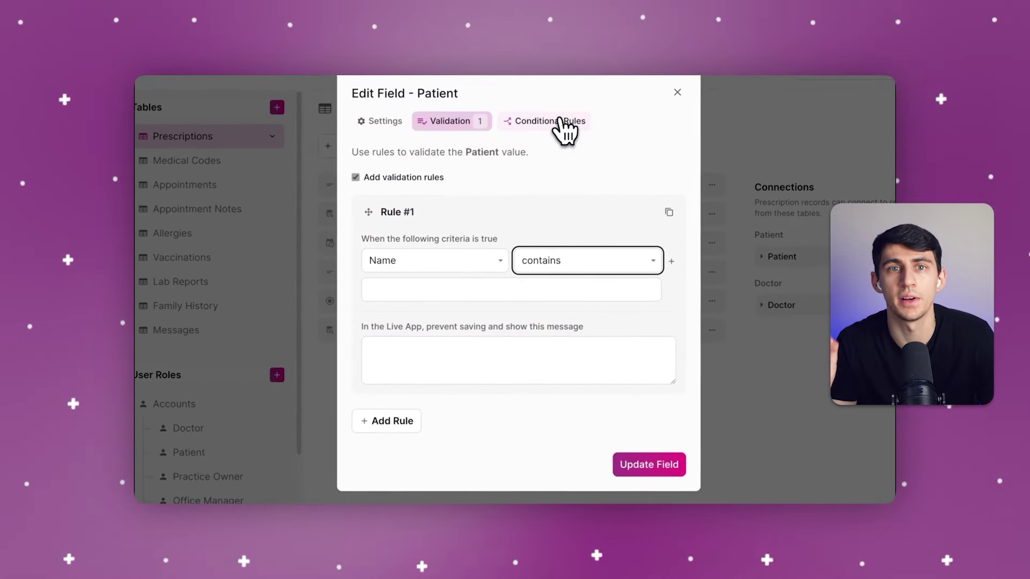
click(559, 124)
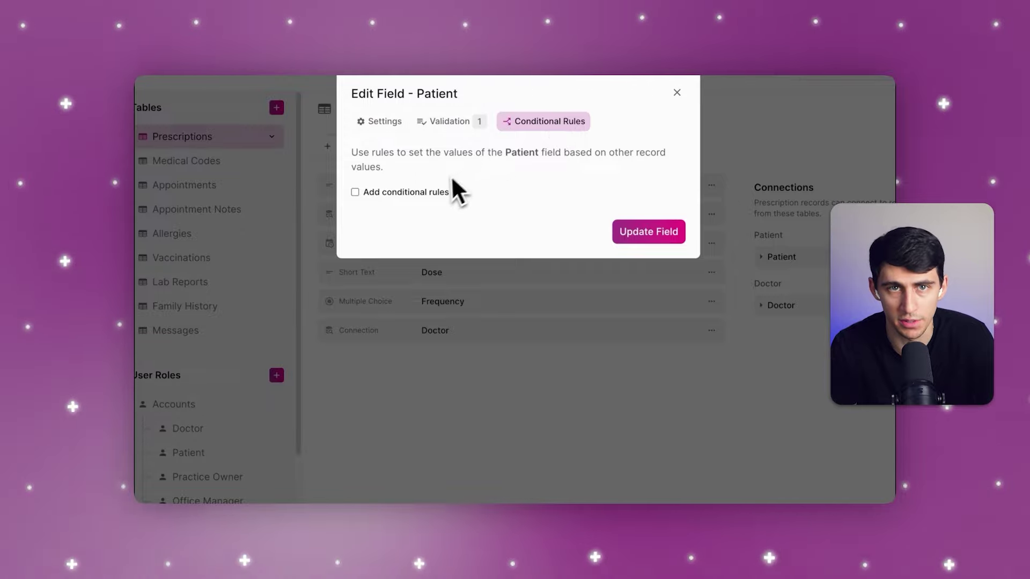
click(426, 192)
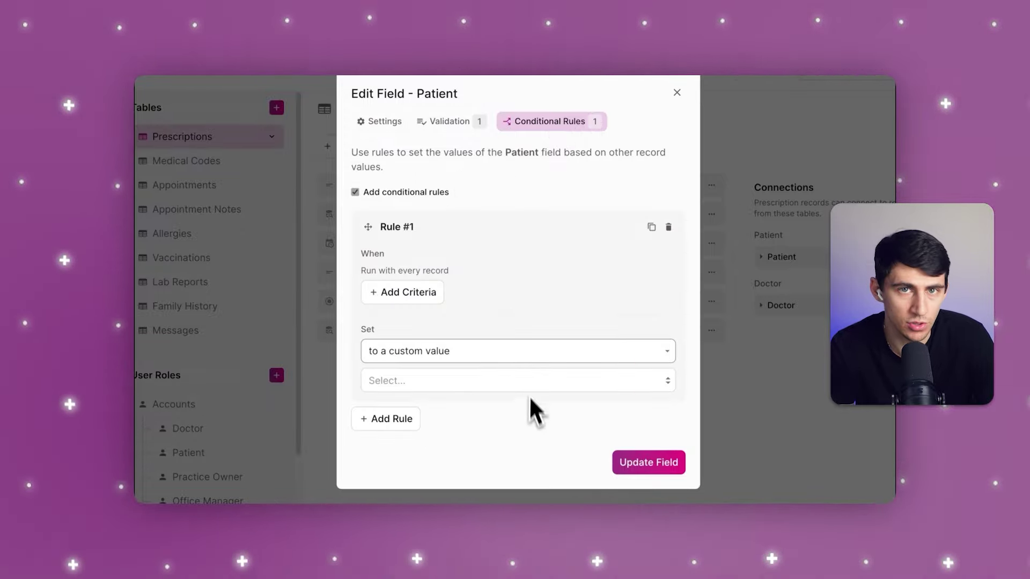
click(525, 351)
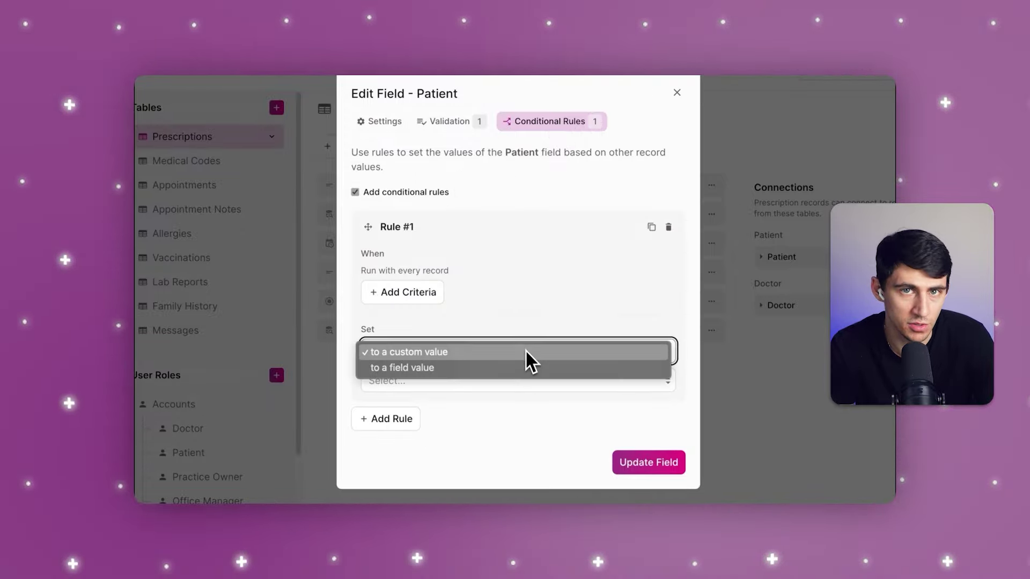
click(400, 289)
click(400, 289)
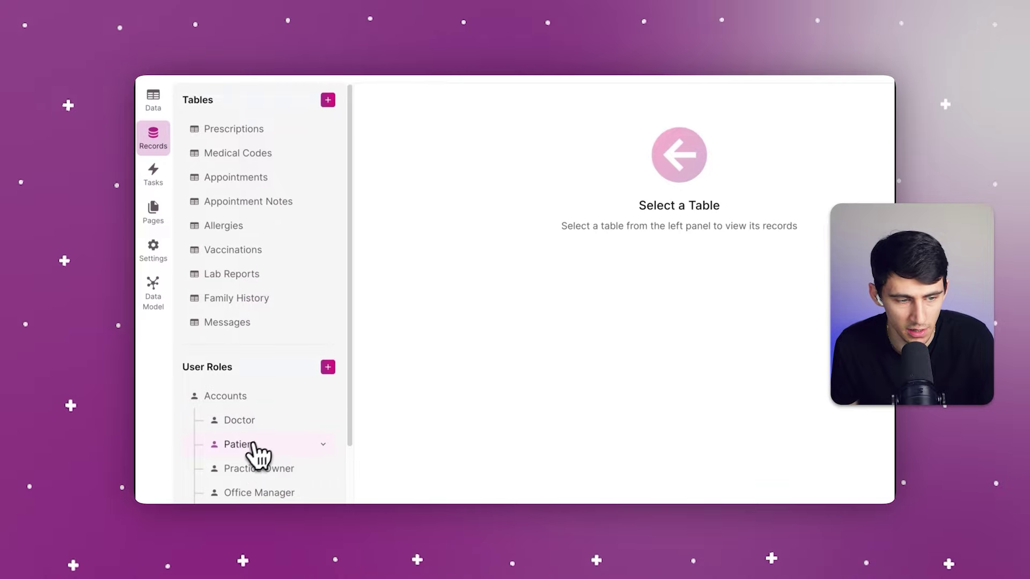
click(254, 445)
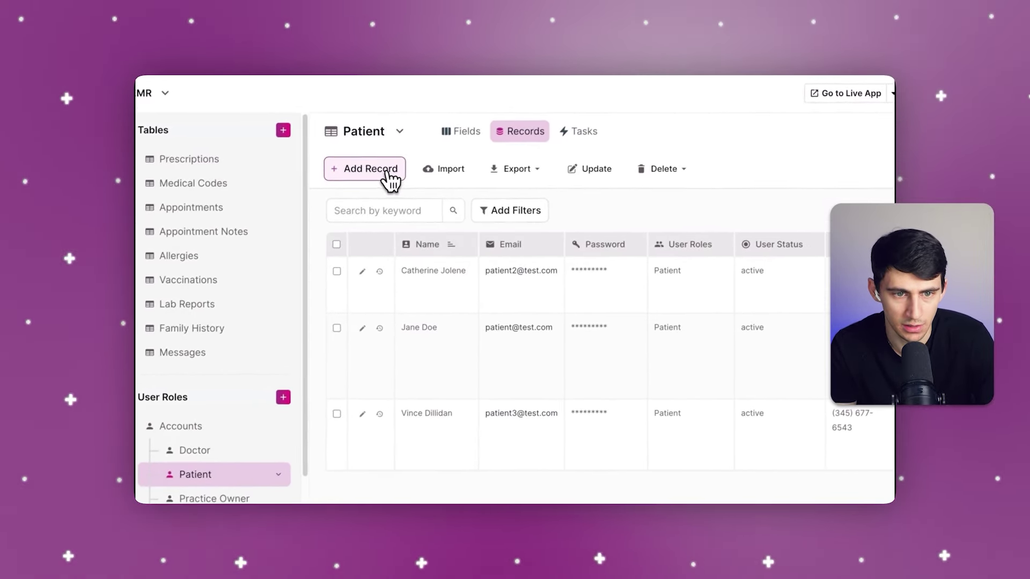
Step: Create a 'Test' patient record with an e-mail and password, and review its columns
click(394, 166)
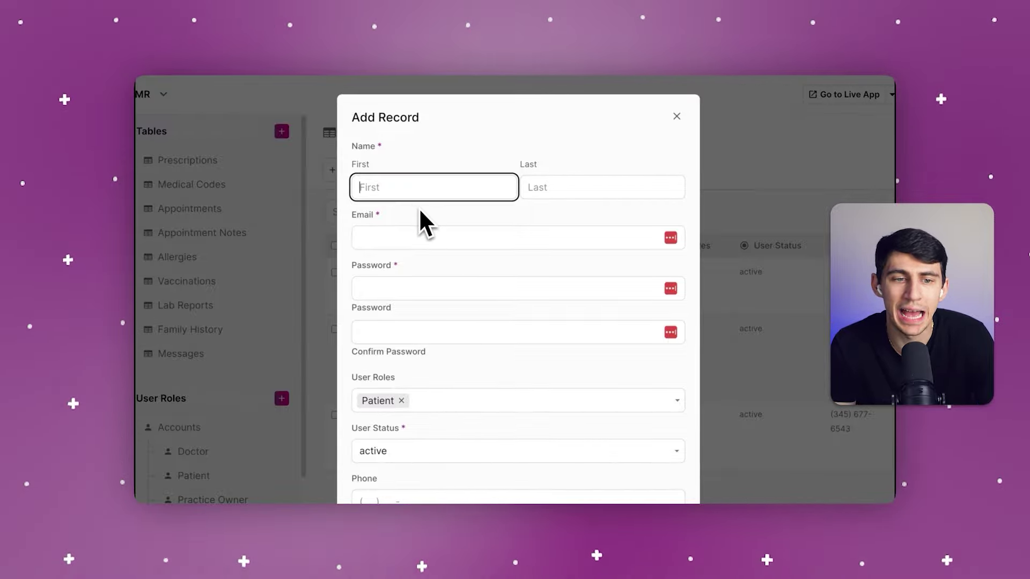
text(Test)
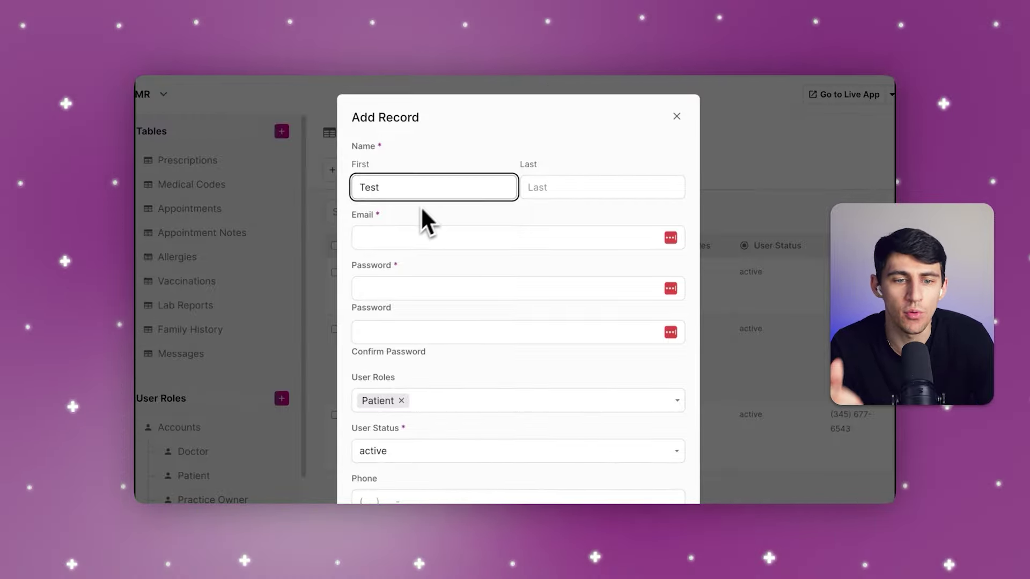
click(587, 192)
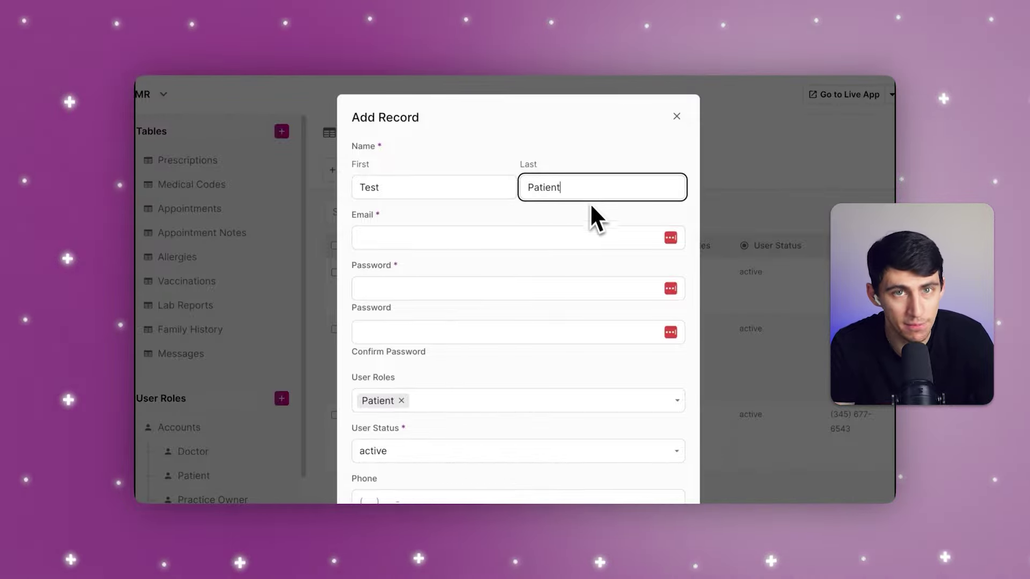
click(599, 238)
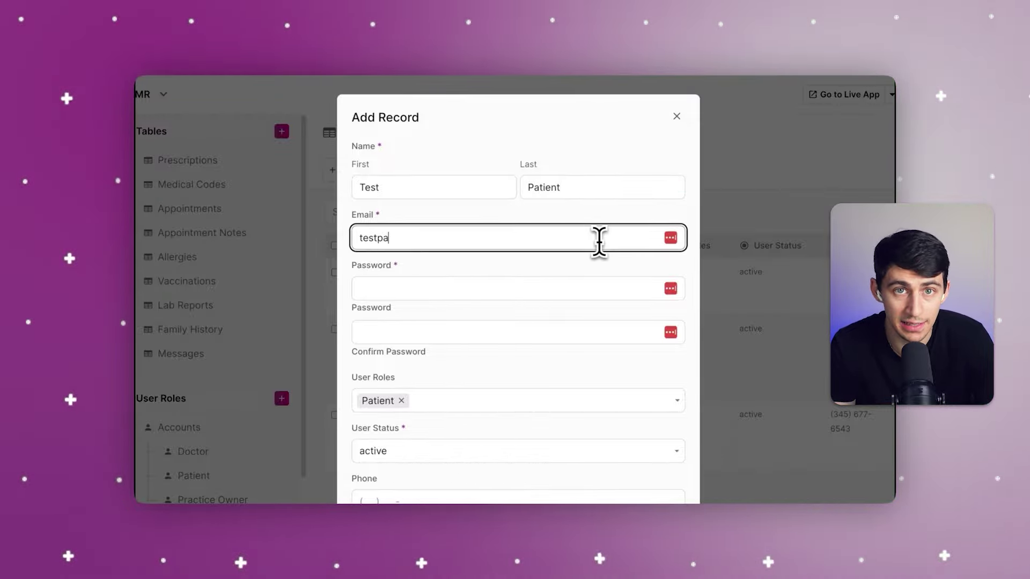
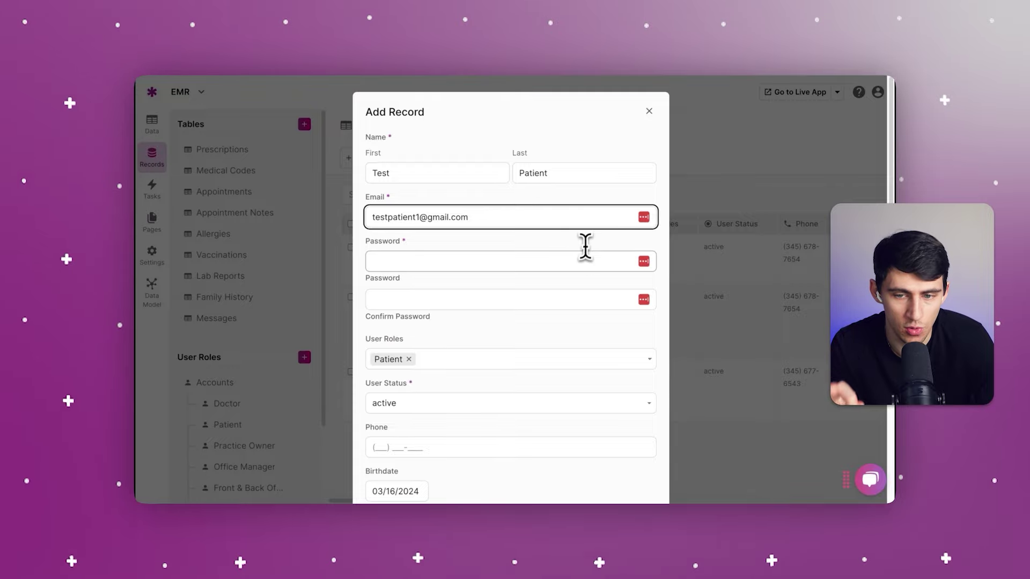
click(582, 261)
text(123)
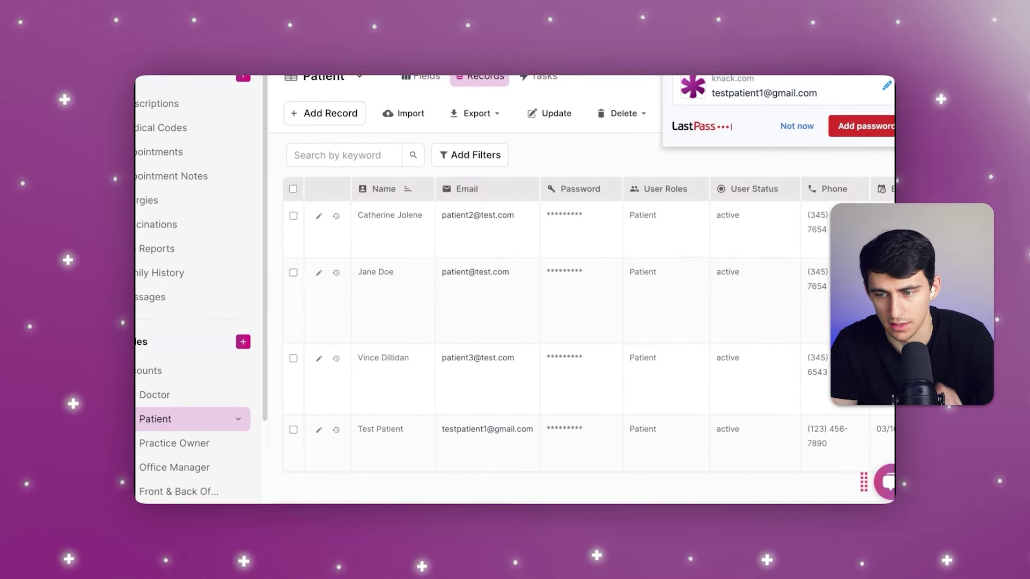
scroll(579, 322, right, 3)
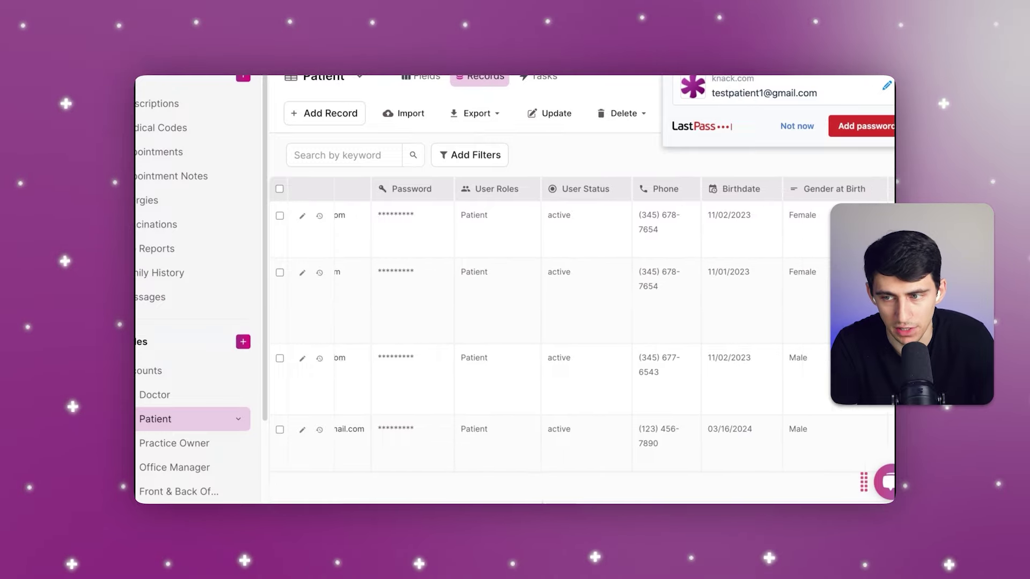
scroll(488, 499, left, 5)
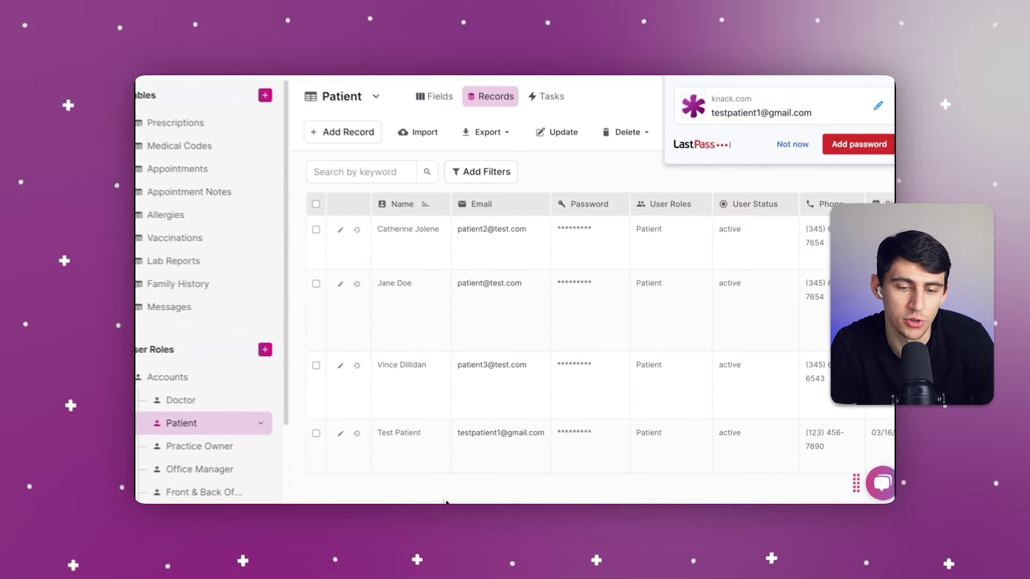
scroll(453, 496, right, 2)
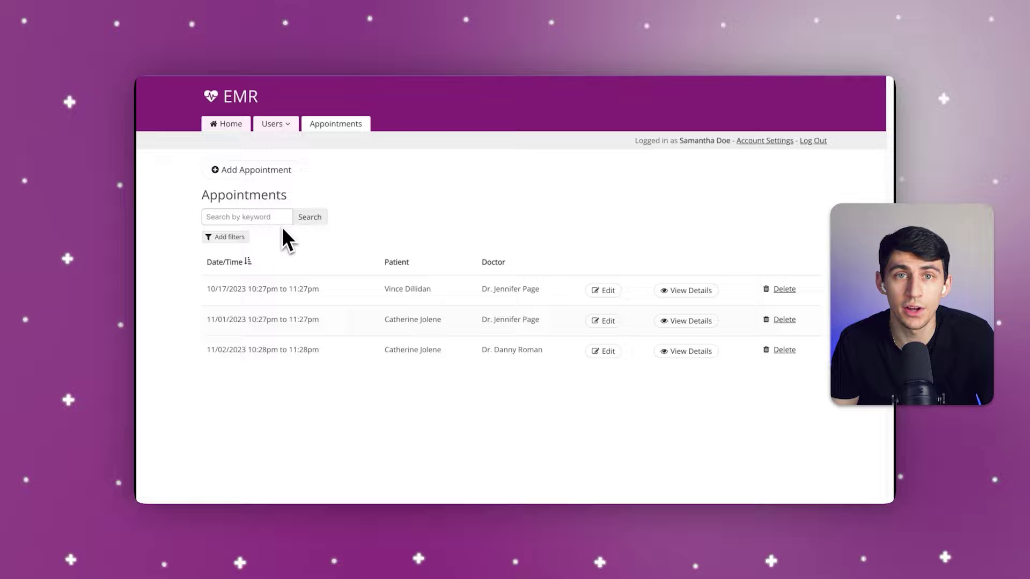
Step: Start a new appointment for the chosen patient beginning at 11:30am
click(283, 171)
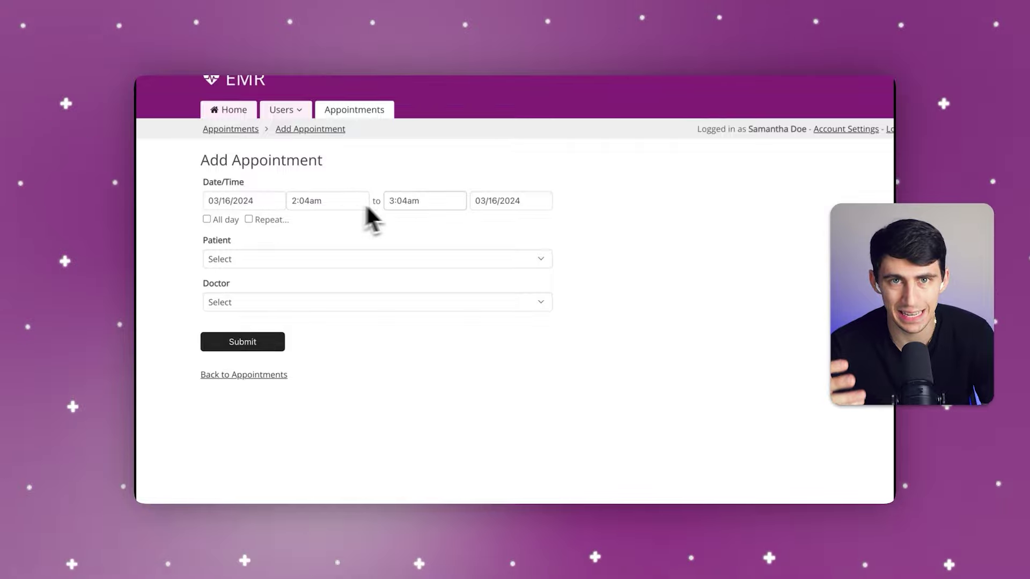
click(410, 262)
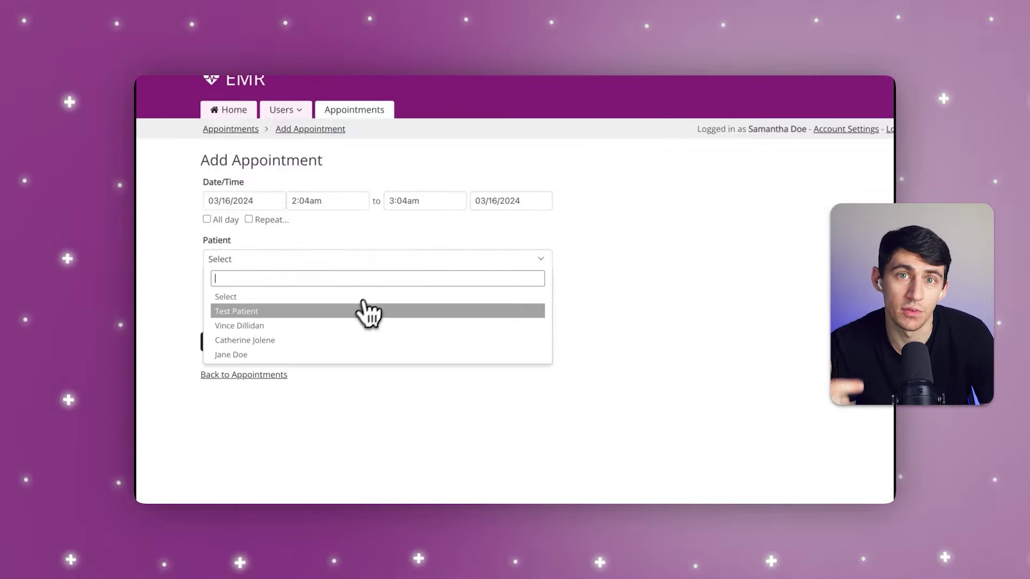
click(345, 328)
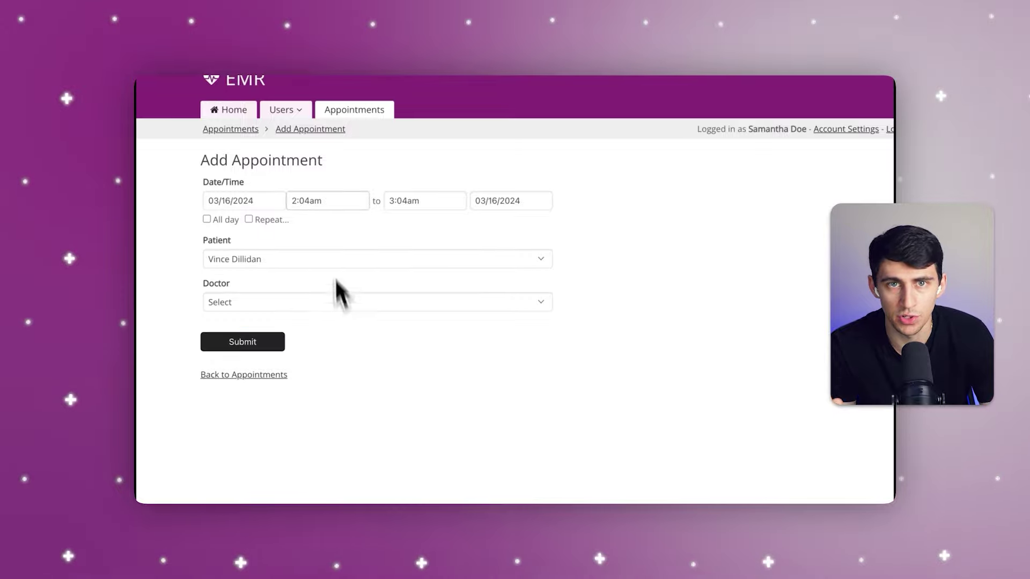
click(321, 200)
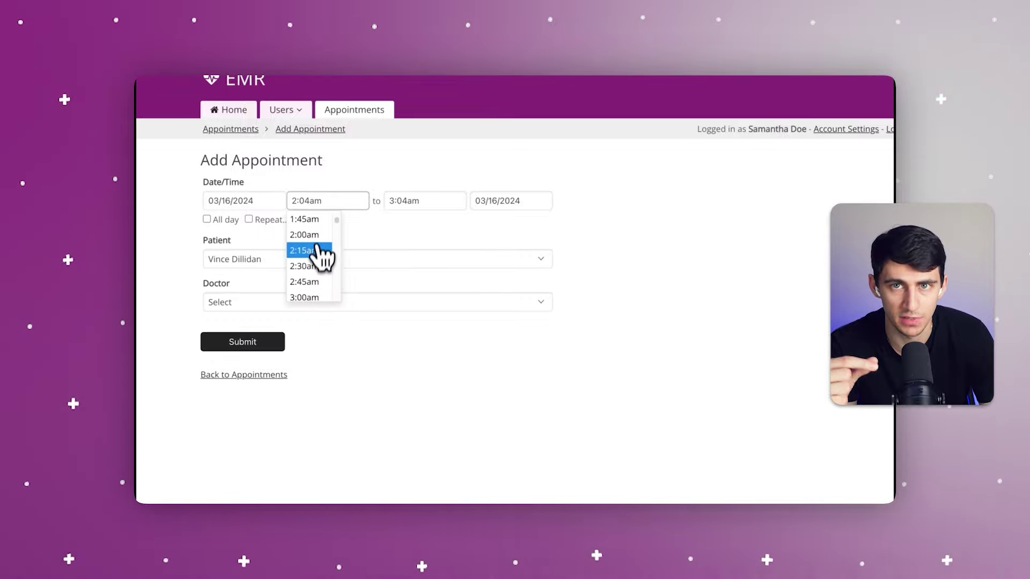
scroll(322, 265, down, 10)
scroll(321, 271, down, 2)
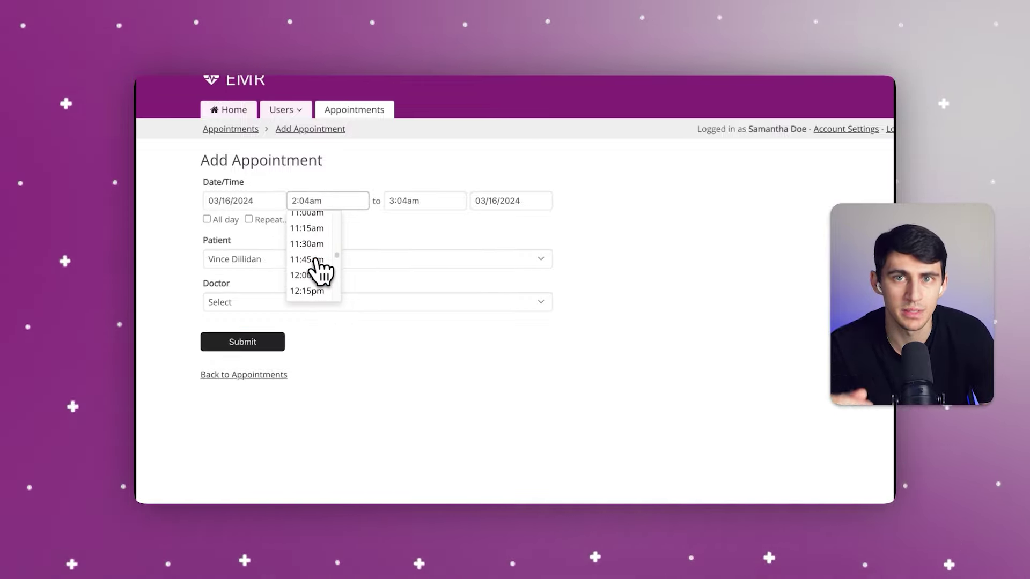
click(318, 264)
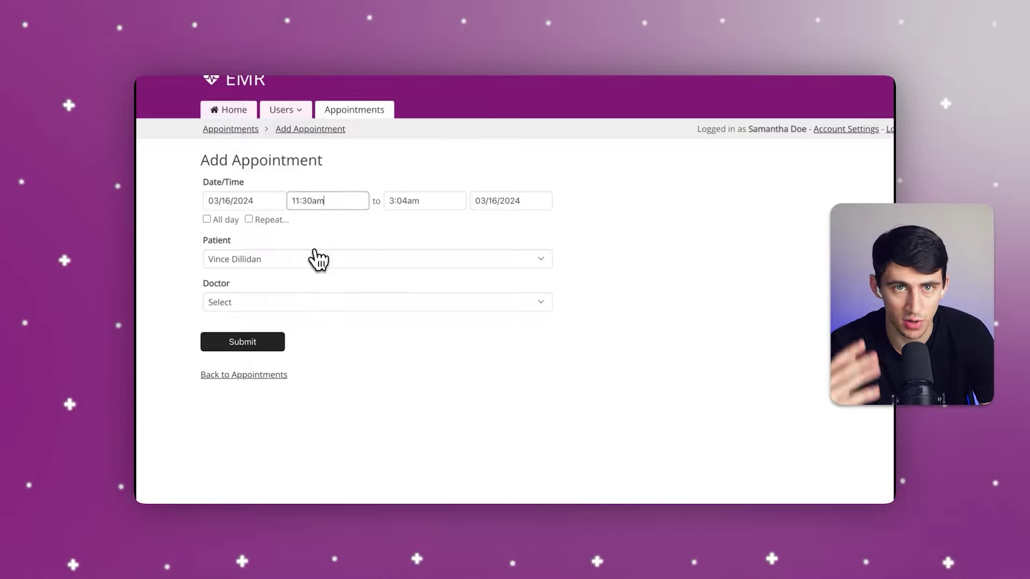
Step: Set the appointment end to 12:00pm, assign the doctor, and submit it
click(410, 200)
scroll(431, 271, down, 9)
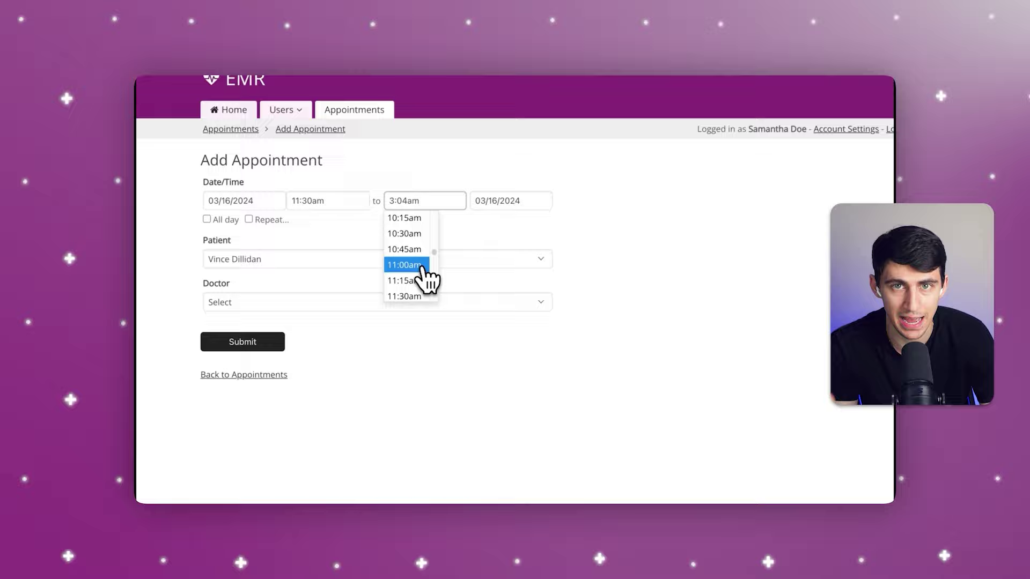
scroll(429, 277, down, 2)
click(421, 263)
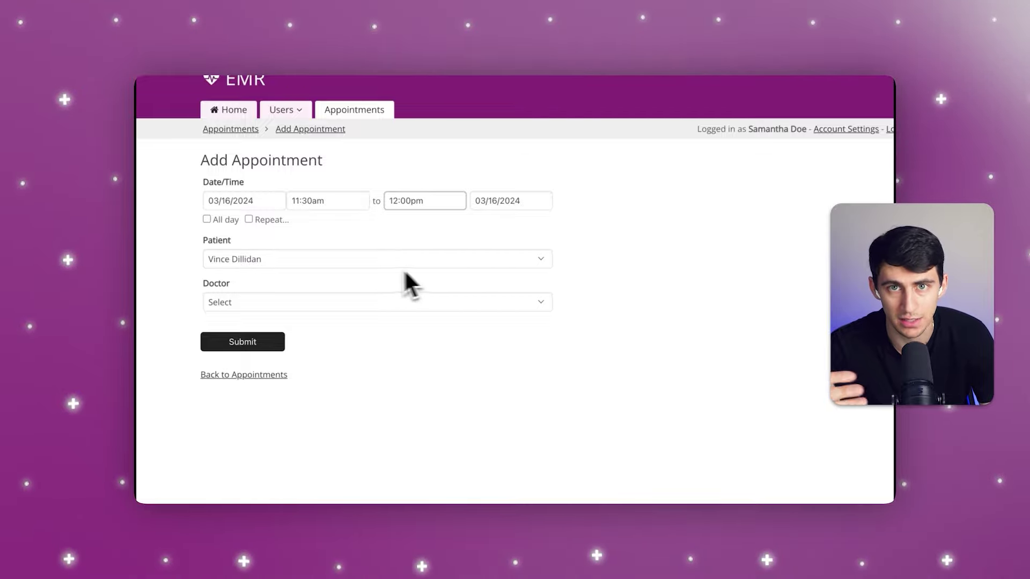
click(267, 306)
click(280, 355)
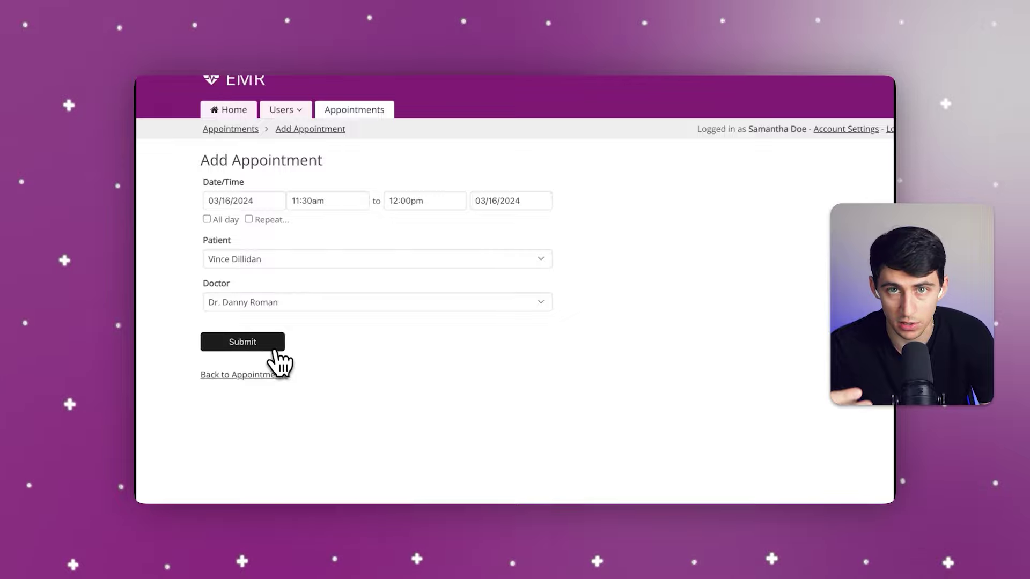
click(273, 354)
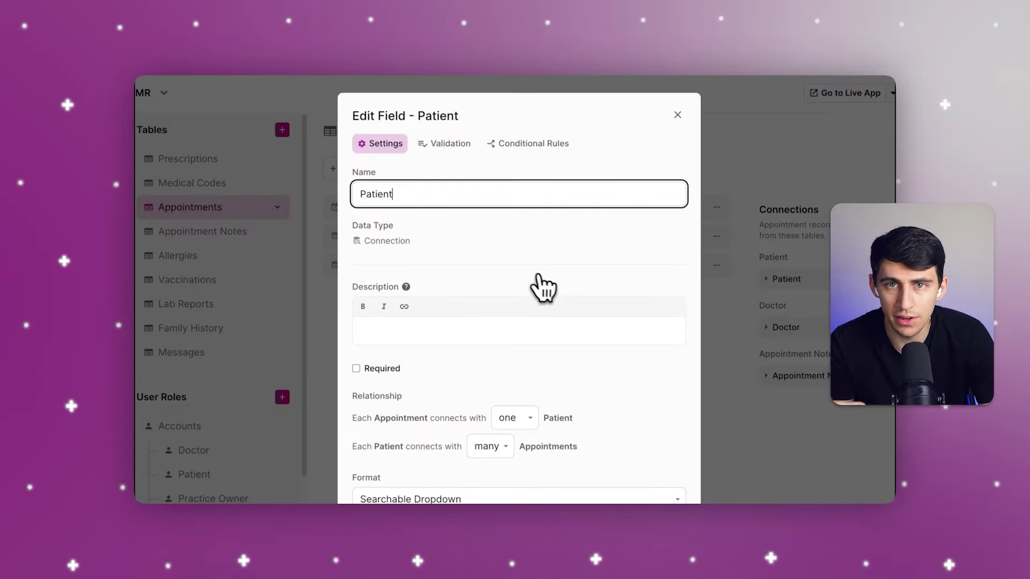
Step: Close the Patient field settings and list the Appointments field types down to the Other section
scroll(541, 288, down, 2)
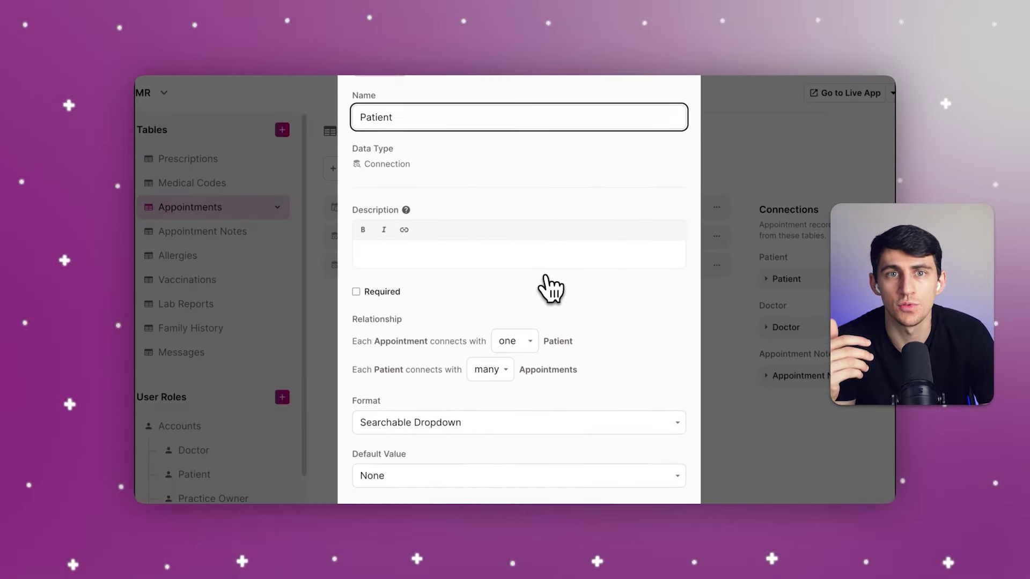
scroll(551, 289, up, 2)
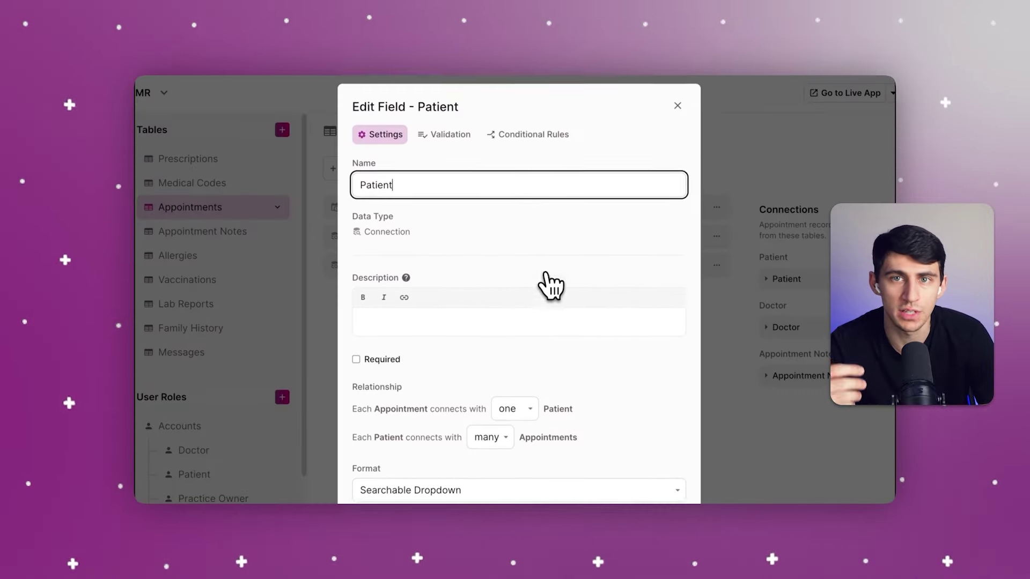
click(677, 115)
click(357, 170)
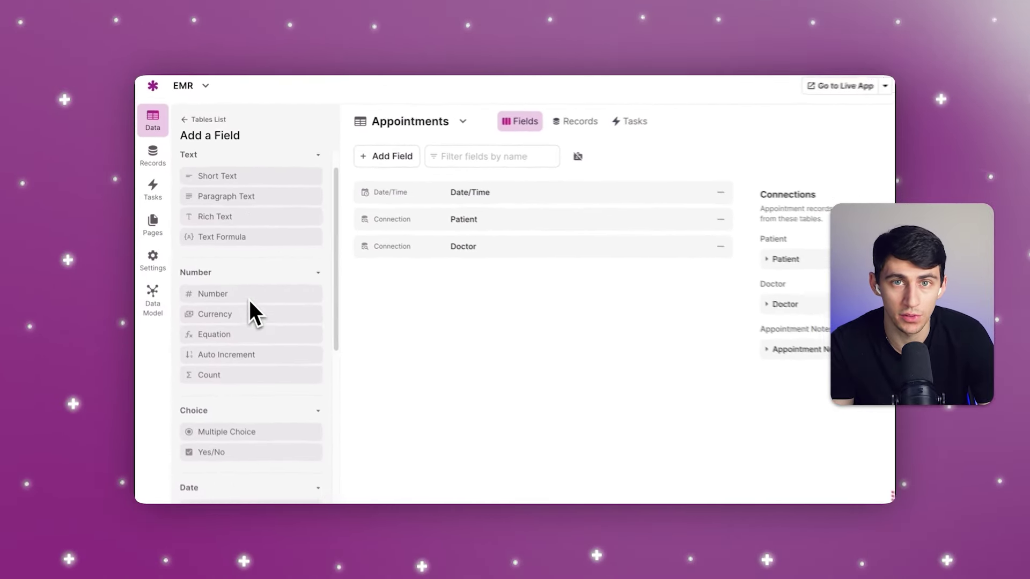
scroll(265, 407, down, 3)
scroll(268, 438, down, 3)
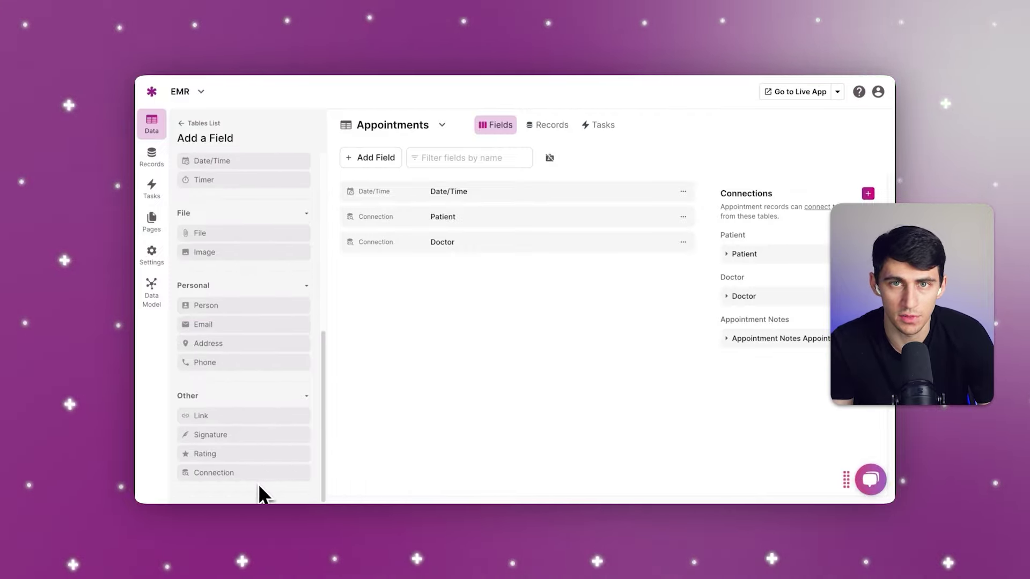
Step: Add a Connection field below Doctor linked to the Allergies table, one allergy per appointment
drag(257, 479, 523, 224)
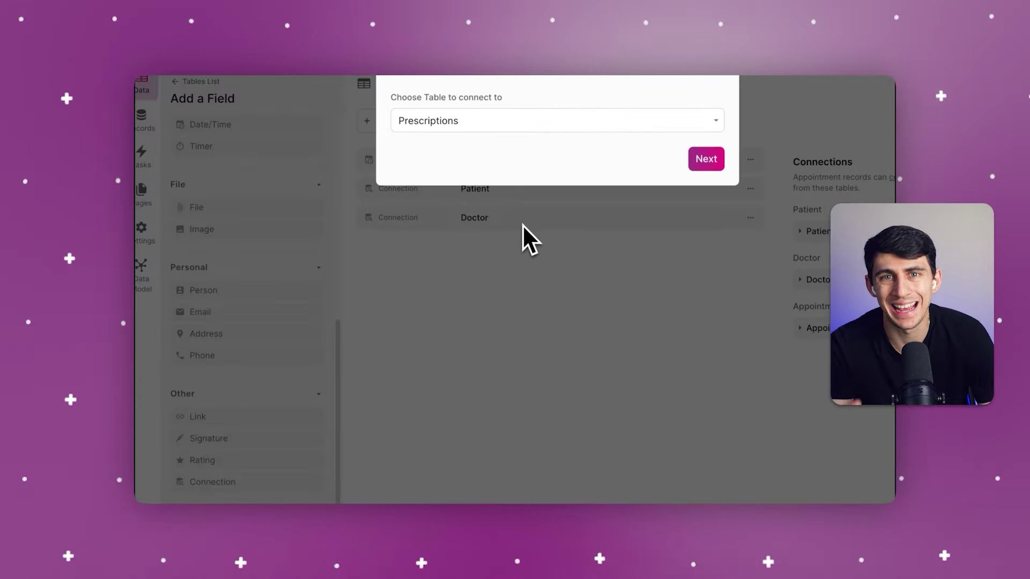
click(457, 125)
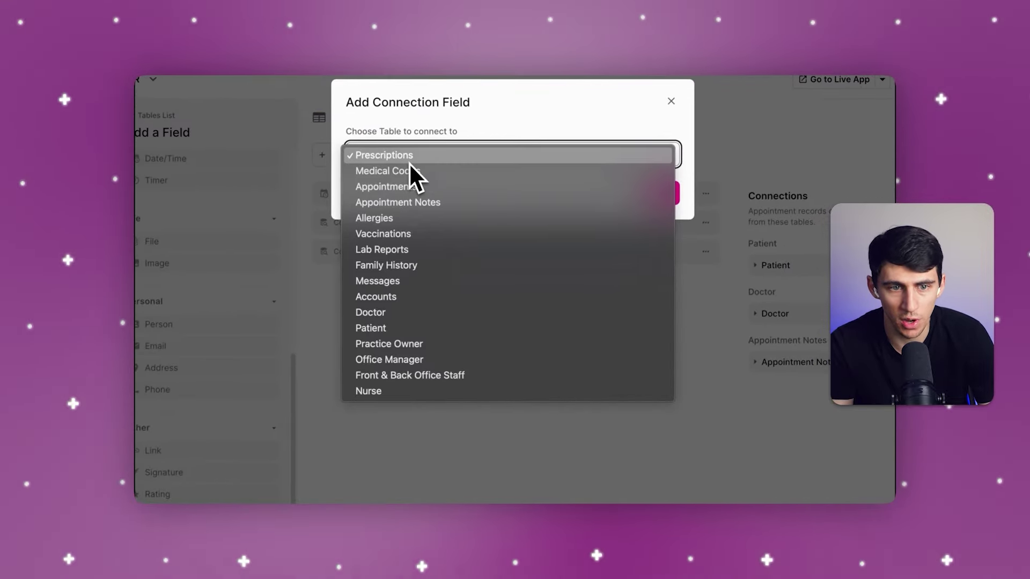
click(416, 333)
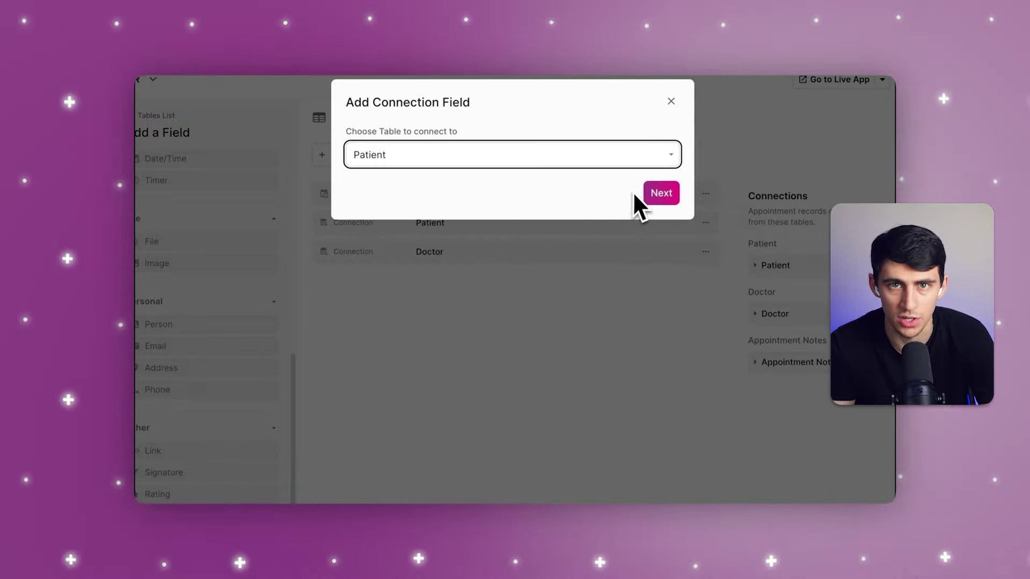
click(579, 166)
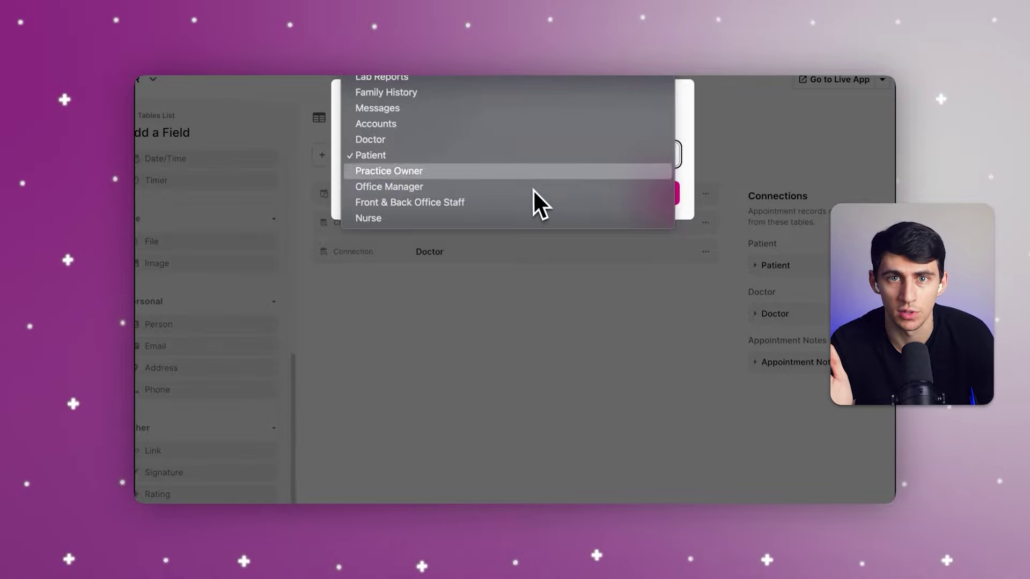
scroll(465, 110, up, 3)
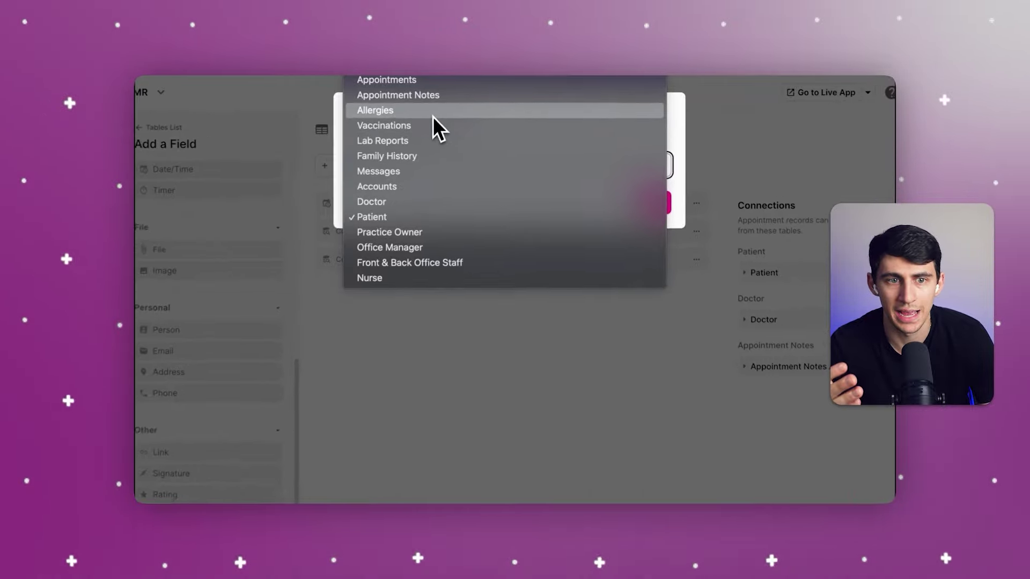
click(434, 117)
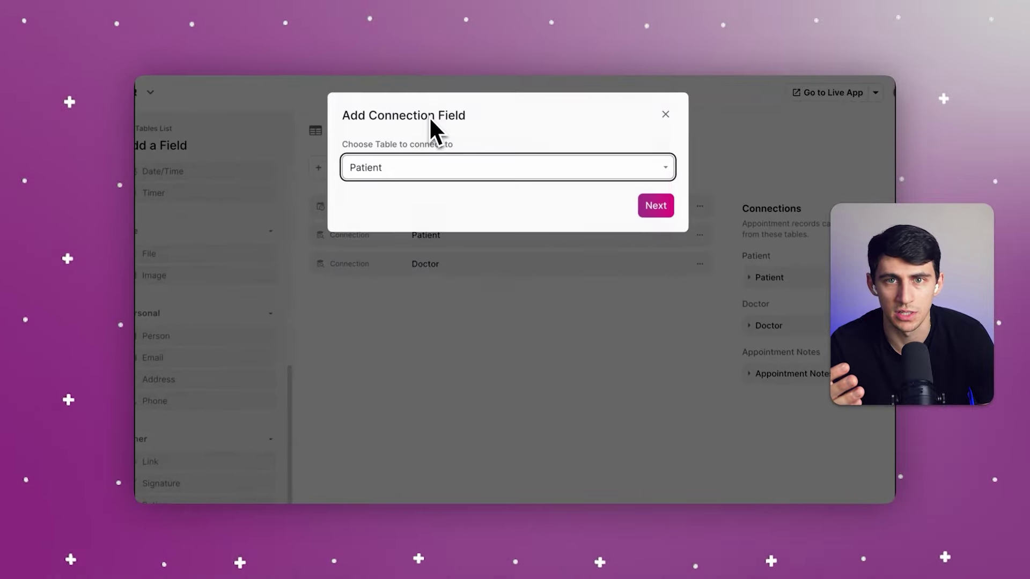
click(654, 205)
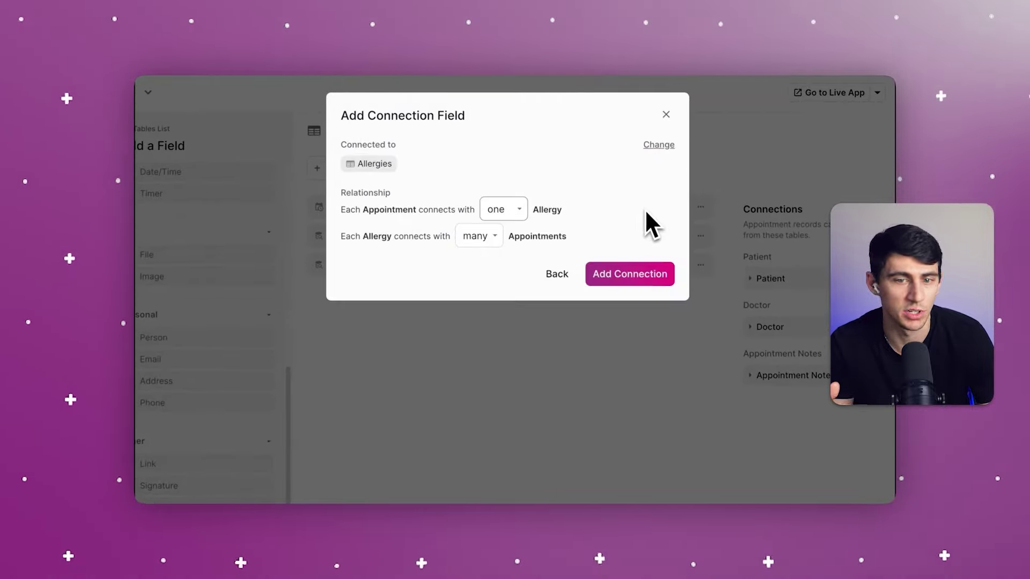
click(629, 273)
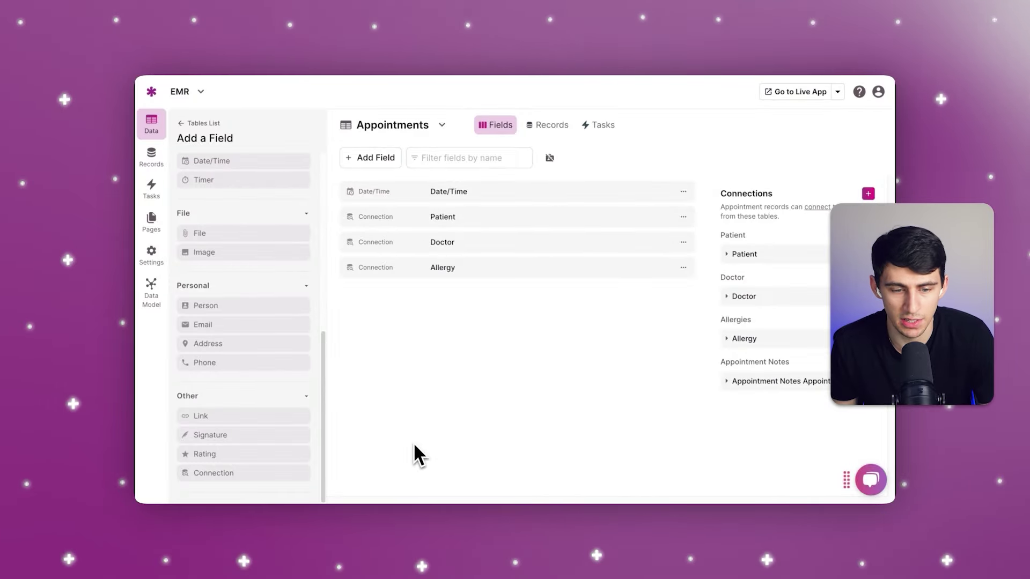